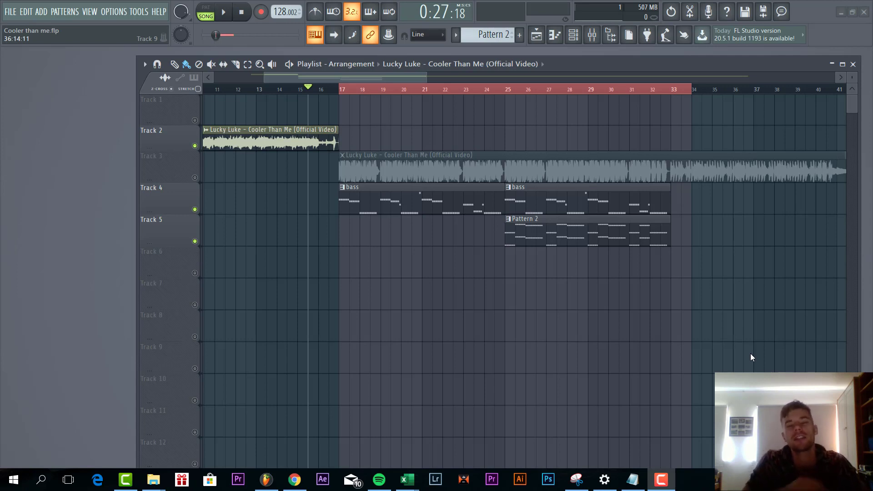
Loop the bass pattern and reset the Serum patch to the initial preset.
{"action": "key", "text": "space"}
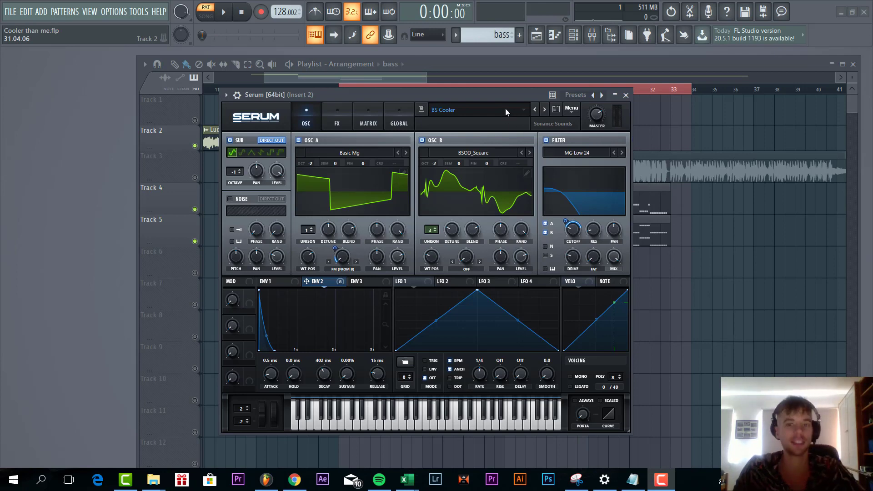
{"action": "left_click_drag", "start_coordinate": [508, 96], "coordinate": [510, 89]}
{"action": "key", "text": "space"}
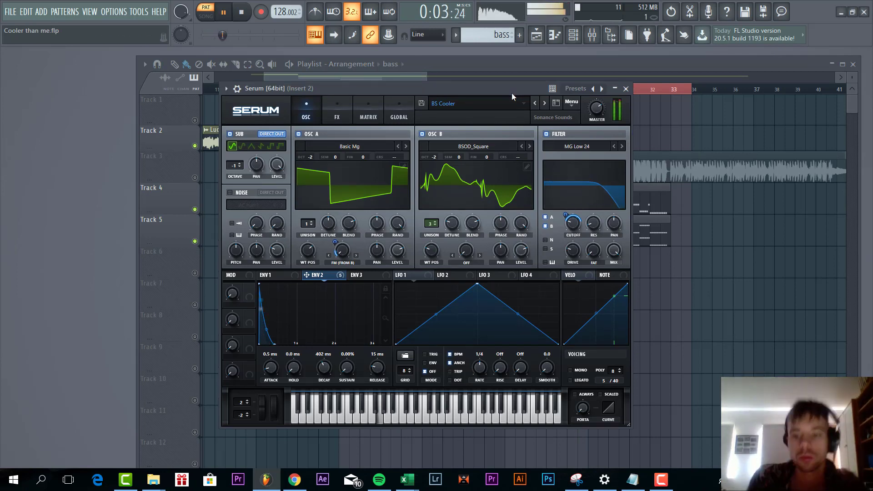
{"action": "left_click", "coordinate": [571, 102]}
{"action": "left_click", "coordinate": [605, 152]}
Load the Basic Mg wavetable into oscillator A, with wavetable position 121 and octave -2.
{"action": "left_click", "coordinate": [350, 146]}
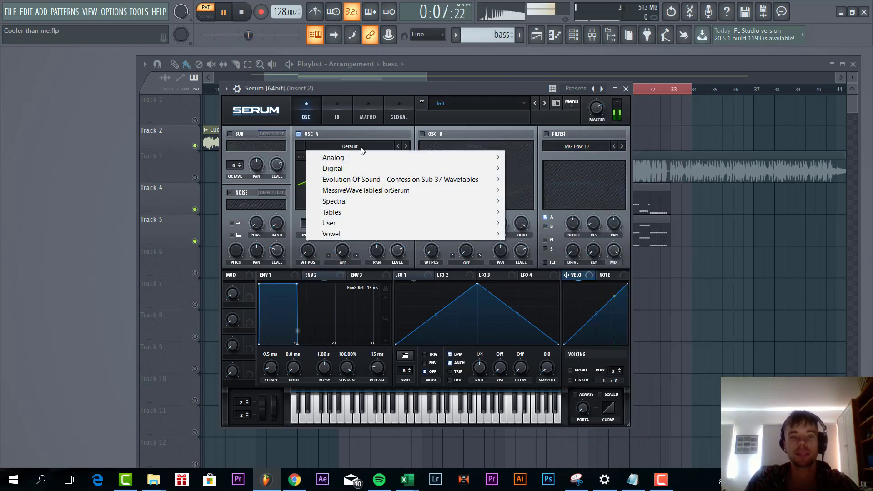
{"action": "mouse_move", "coordinate": [363, 154]}
{"action": "left_click", "coordinate": [541, 179]}
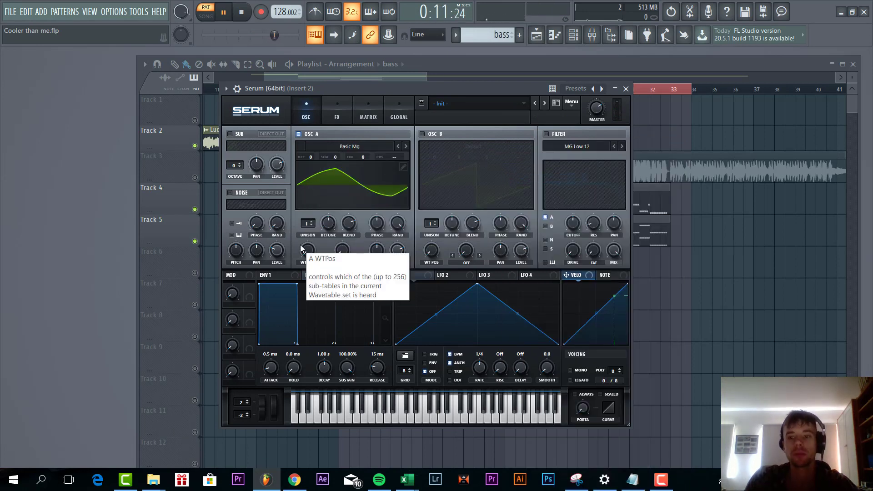
{"action": "left_click_drag", "start_coordinate": [312, 248], "coordinate": [328, 196]}
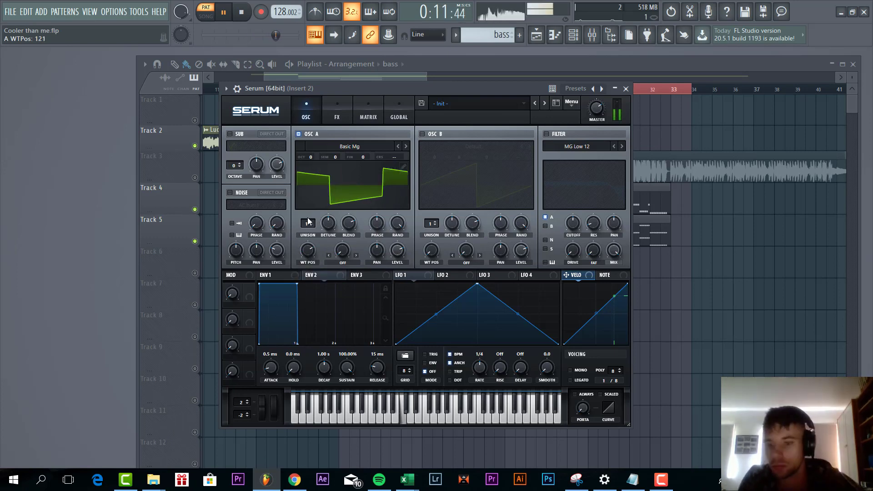
{"action": "left_click_drag", "start_coordinate": [309, 158], "coordinate": [310, 173]}
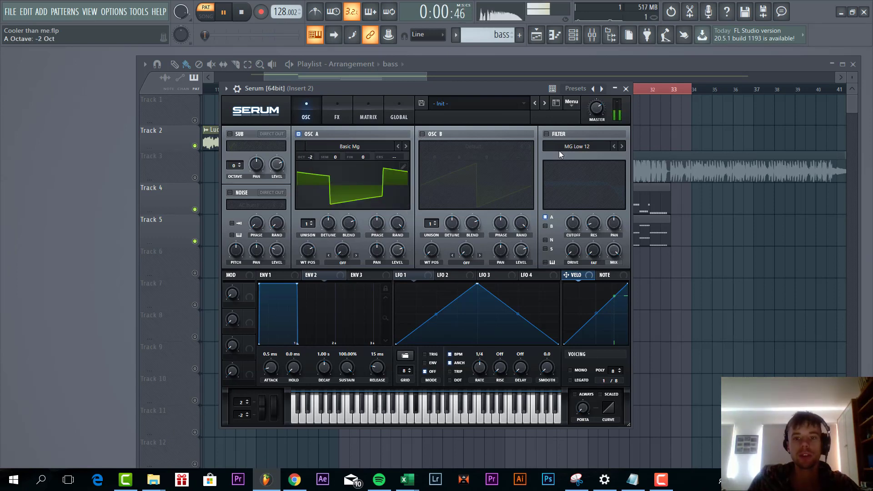
Enable the filter and oscillator B, and route oscillator B through the filter.
{"action": "left_click", "coordinate": [546, 134]}
{"action": "left_click", "coordinate": [422, 134]}
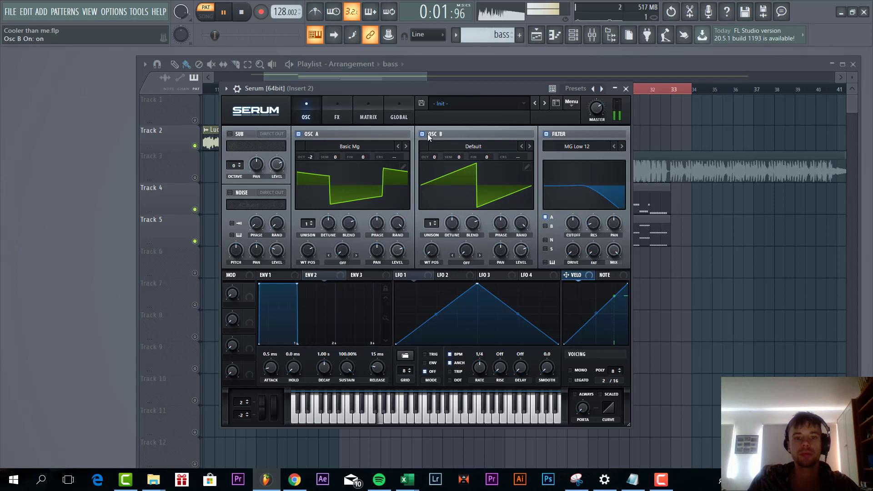
{"action": "left_click", "coordinate": [443, 151]}
{"action": "left_click", "coordinate": [515, 144]}
{"action": "left_click", "coordinate": [515, 144]}
{"action": "left_click", "coordinate": [549, 258]}
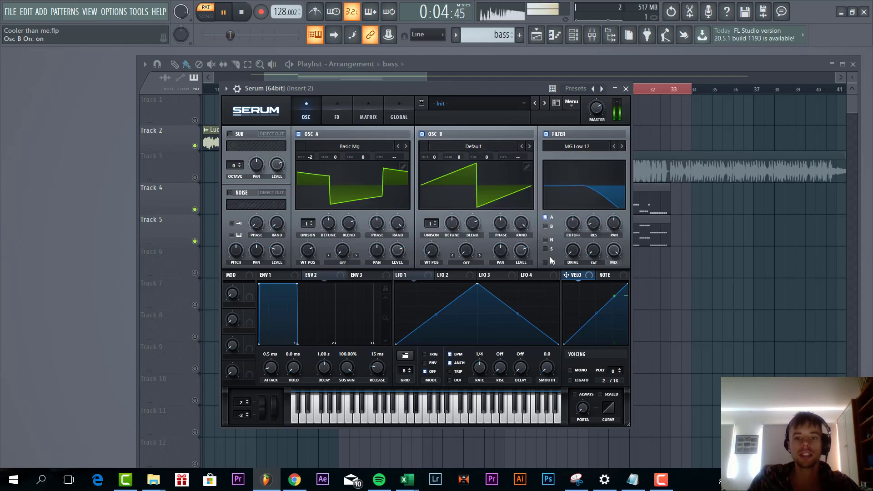
{"action": "left_click", "coordinate": [547, 226]}
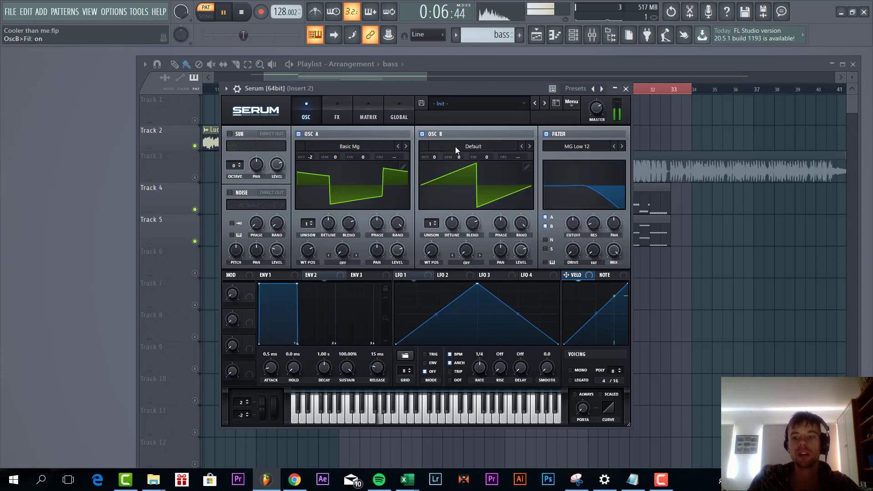
Load the analog BSOD_Square wavetable into oscillator B and set its octave to -2.
{"action": "left_click", "coordinate": [457, 146]}
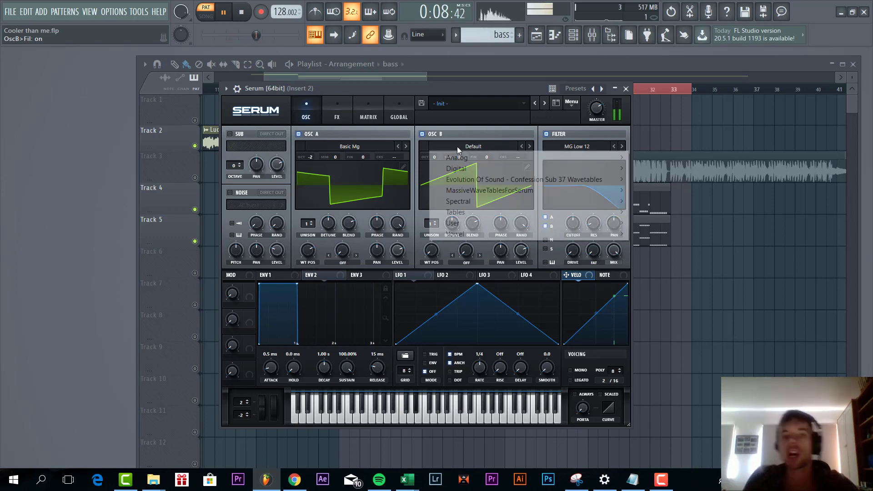
{"action": "mouse_move", "coordinate": [610, 158]}
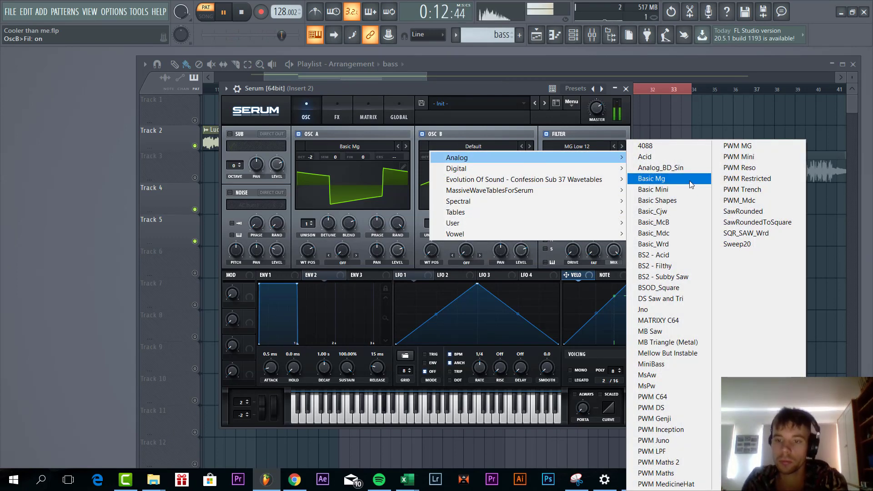
{"action": "left_click", "coordinate": [655, 288]}
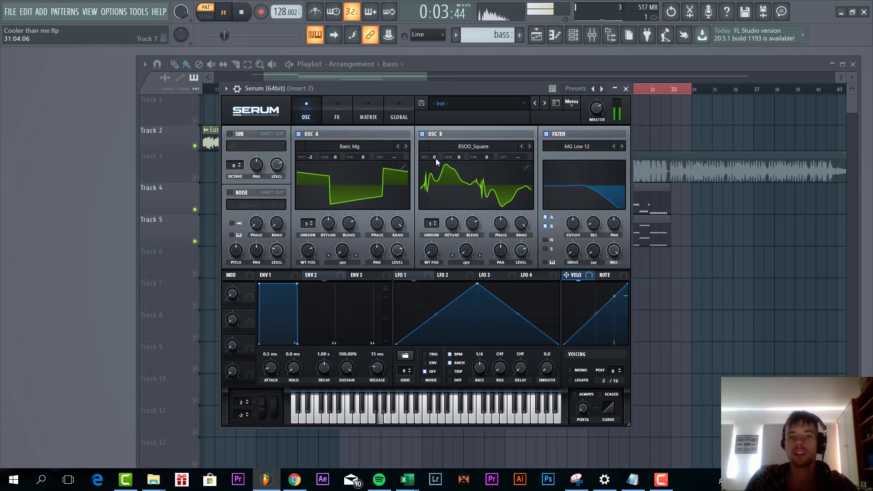
{"action": "scroll", "coordinate": [435, 158], "scroll_direction": "down", "scroll_amount": 3}
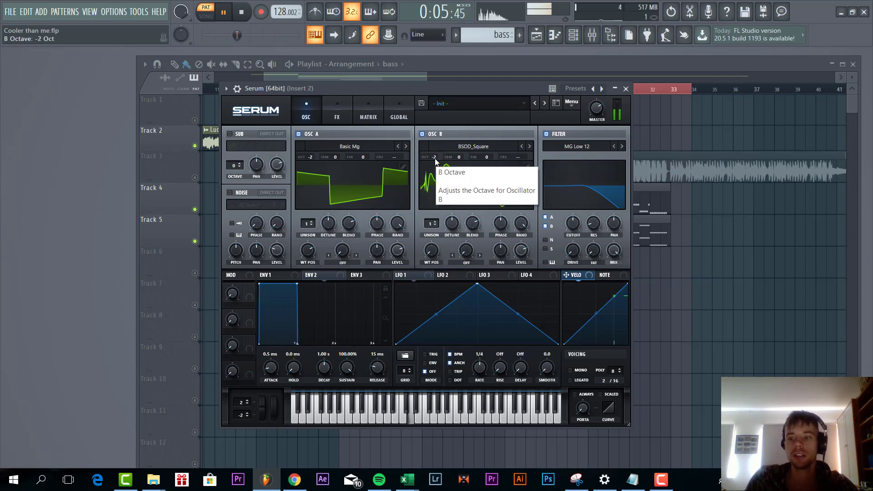
Shape envelope 1 with sustain at minus infinity dB, decay 402 ms, release 50 ms and a decay curve of 65%.
{"action": "left_click", "coordinate": [281, 275]}
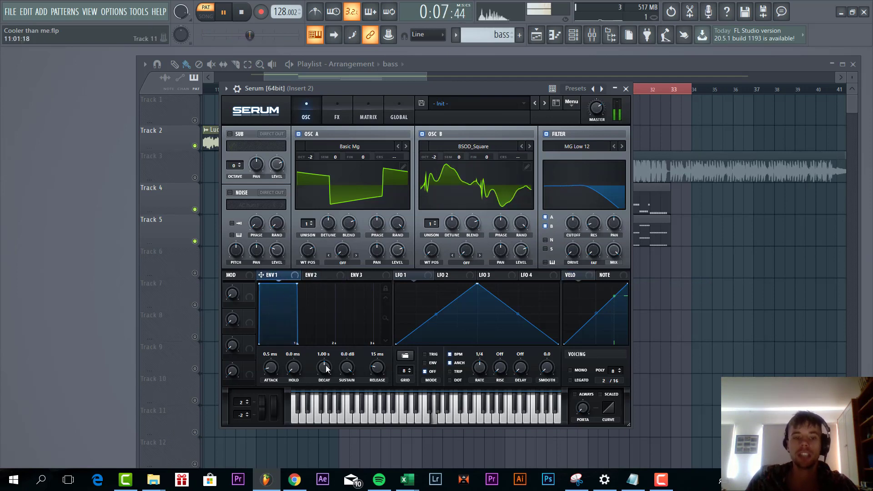
{"action": "left_click_drag", "start_coordinate": [346, 367], "coordinate": [341, 397]}
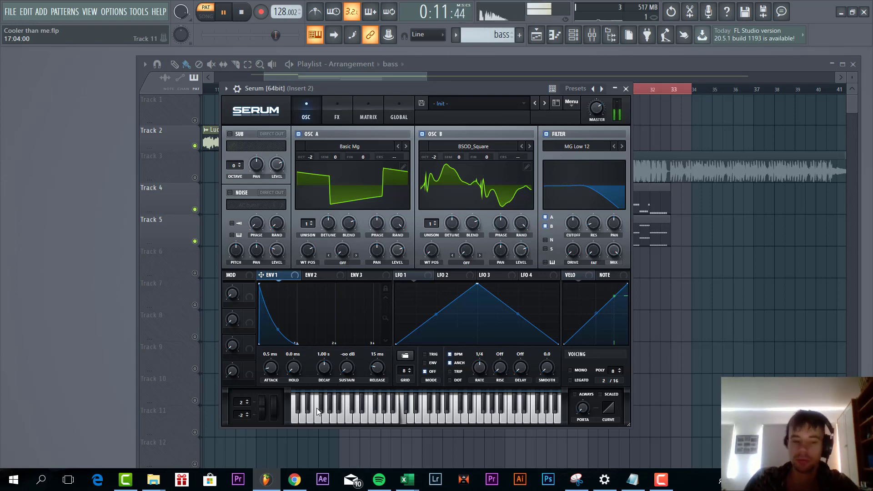
{"action": "left_click_drag", "start_coordinate": [326, 372], "coordinate": [322, 376]}
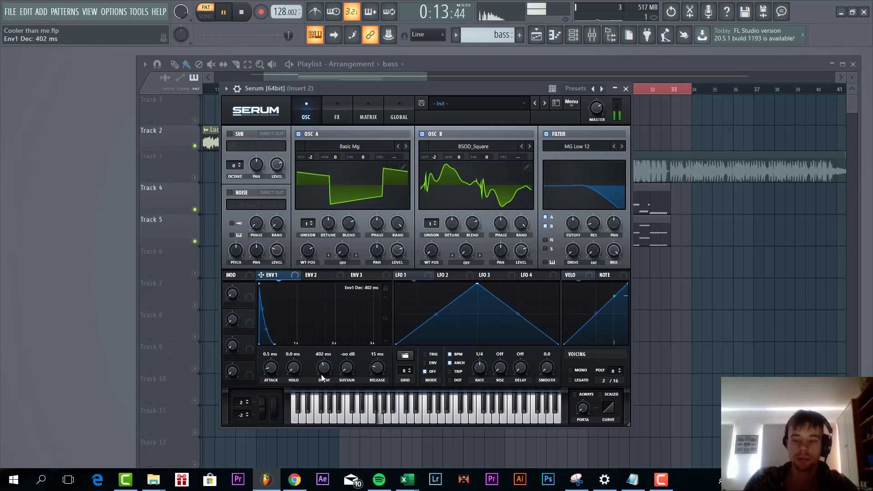
{"action": "left_click_drag", "start_coordinate": [377, 369], "coordinate": [376, 365]}
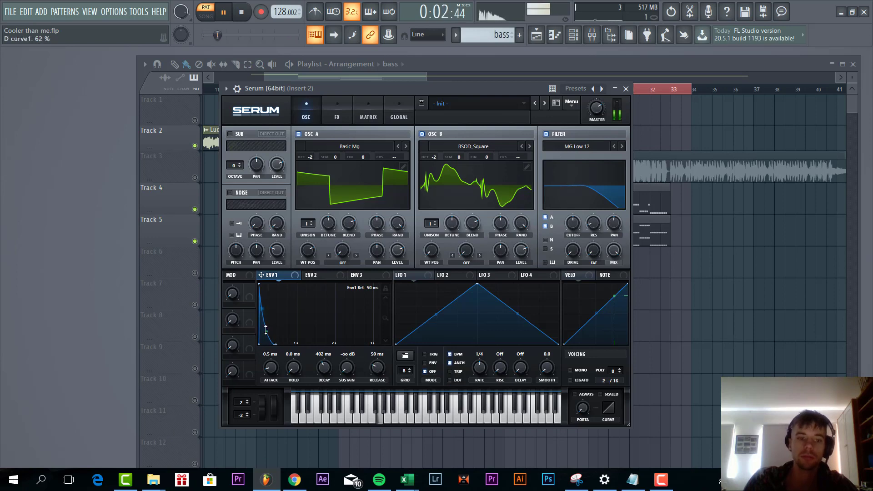
{"action": "left_click_drag", "start_coordinate": [263, 332], "coordinate": [263, 331]}
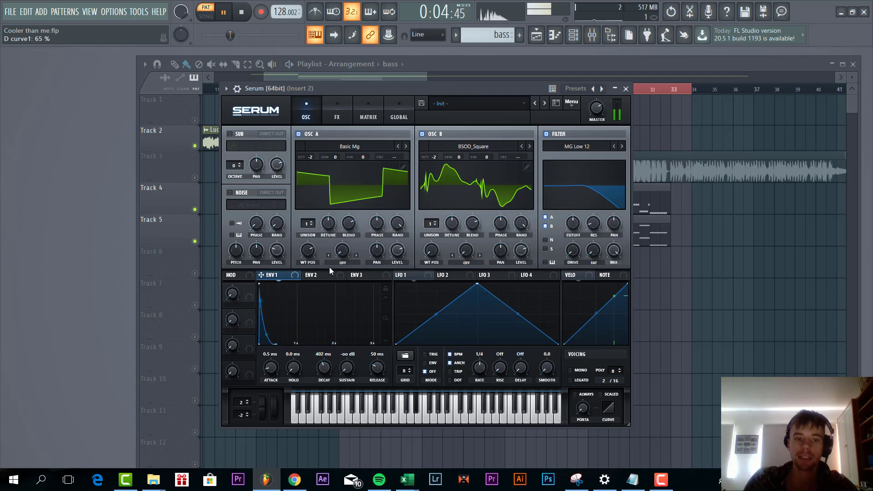
Set the filter to MG Low 24 with a 59 Hz cutoff modulated by envelope 1.
{"action": "left_click_drag", "start_coordinate": [569, 224], "coordinate": [326, 247]}
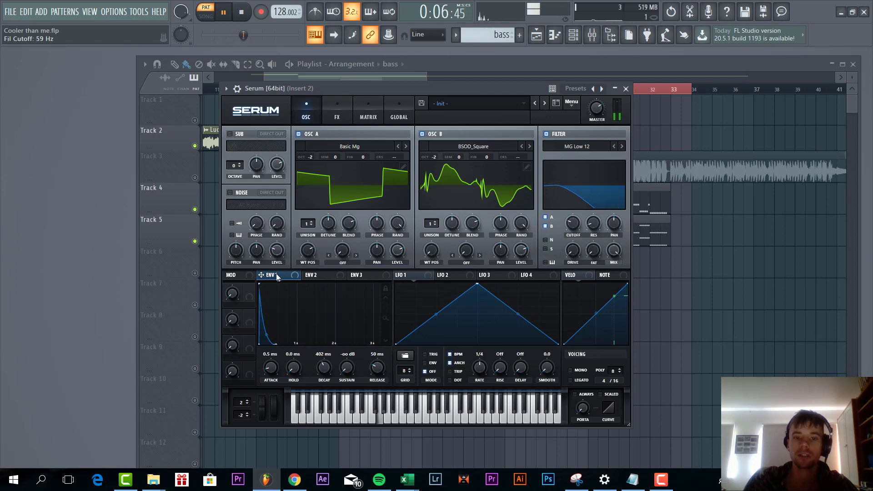
{"action": "left_click_drag", "start_coordinate": [576, 234], "coordinate": [574, 225]}
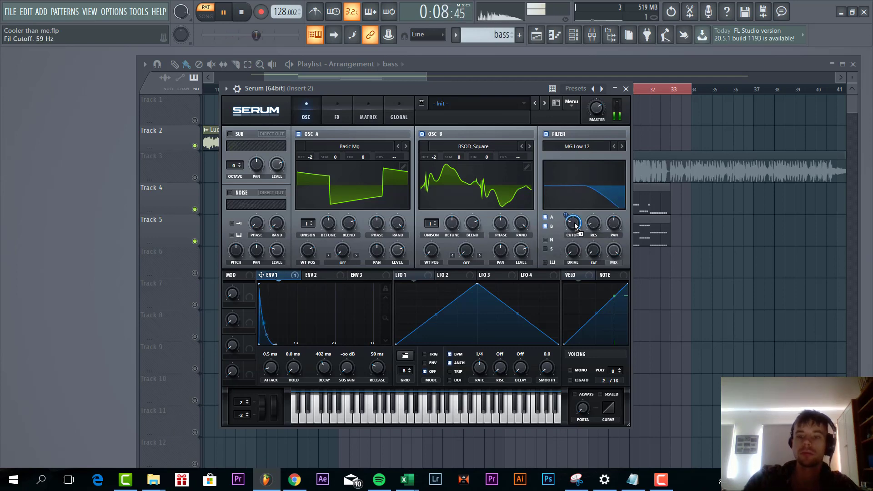
{"action": "left_click", "coordinate": [621, 146]}
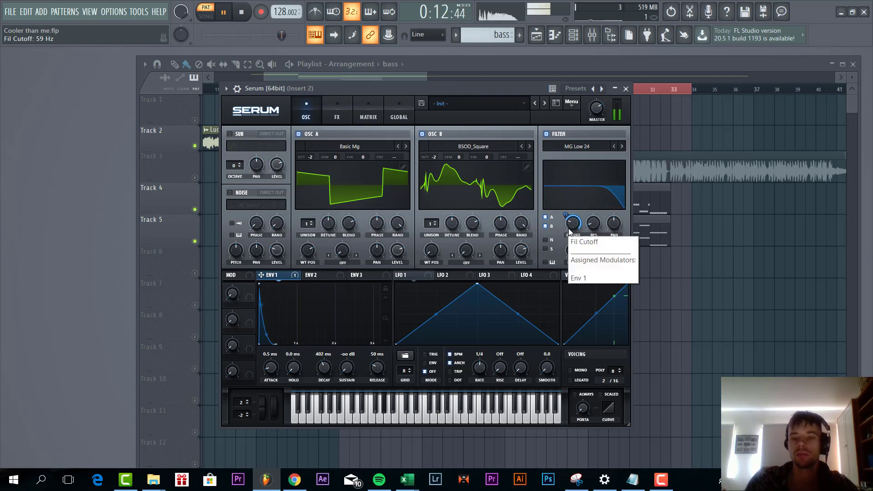
Set the filter drive to 27% and fat to 17%, and switch the voicing to mono.
{"action": "mouse_move", "coordinate": [563, 221]}
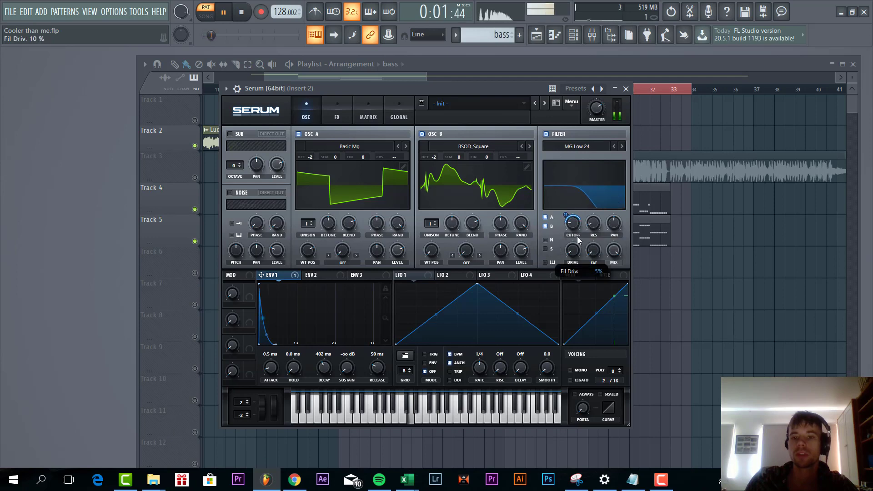
{"action": "scroll", "coordinate": [578, 240], "scroll_direction": "up", "scroll_amount": 5}
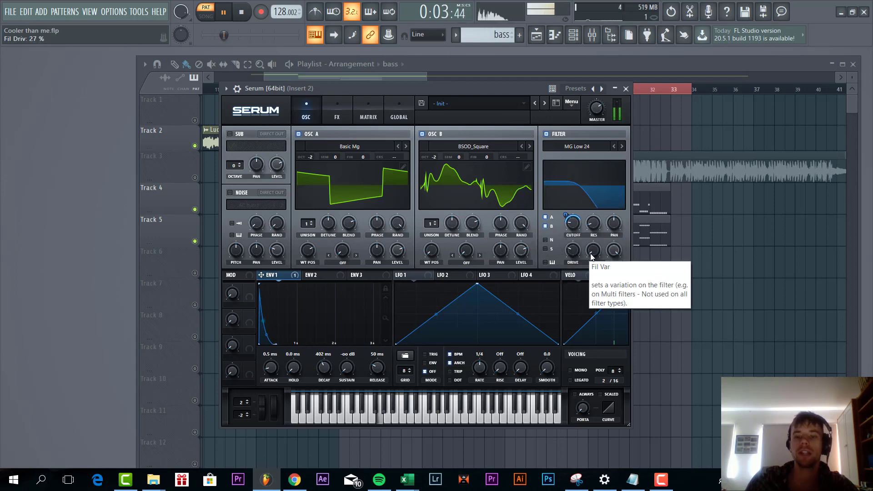
{"action": "scroll", "coordinate": [592, 258], "scroll_direction": "up", "scroll_amount": 3}
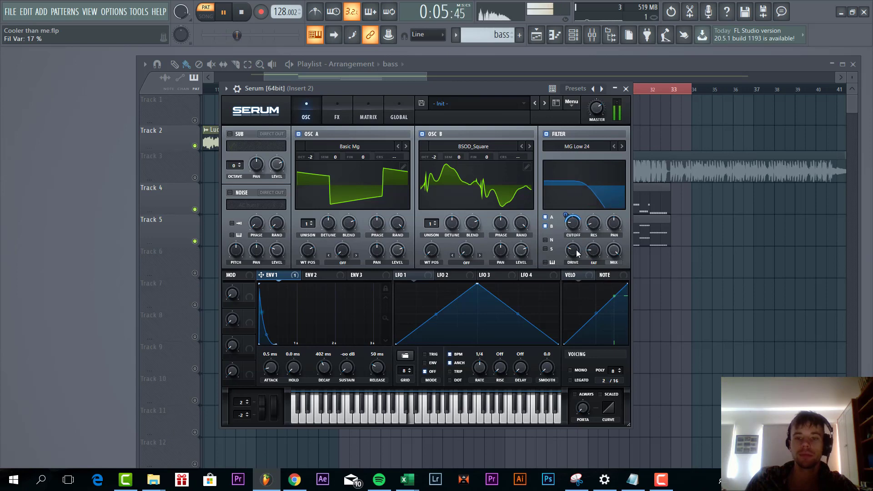
{"action": "left_click", "coordinate": [579, 369]}
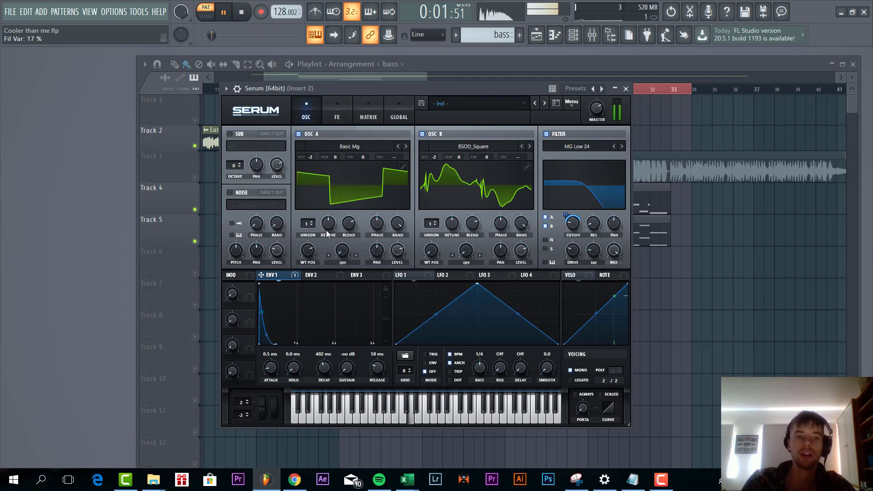
Warp oscillator A with FM (from B), modulated by envelope 1 at amount 17, and give oscillator B 3 unison voices with 0.04 detune.
{"action": "left_click", "coordinate": [344, 262]}
{"action": "left_click", "coordinate": [371, 217]}
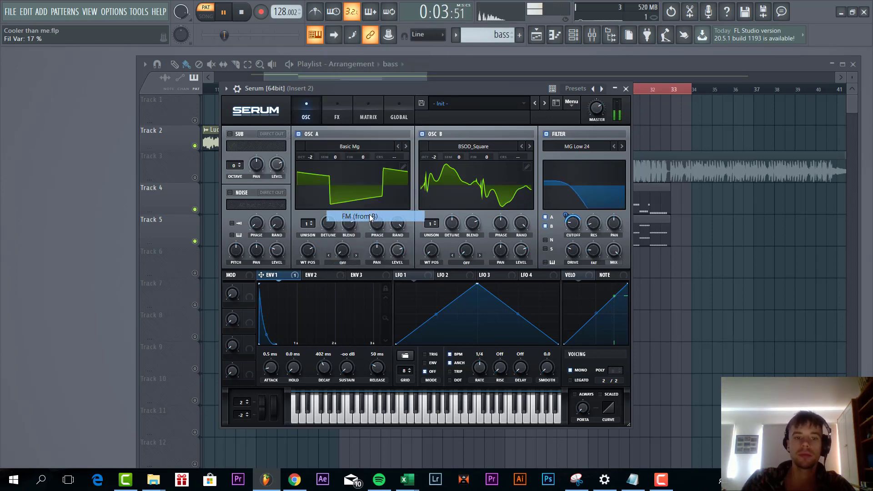
{"action": "left_click_drag", "start_coordinate": [338, 257], "coordinate": [340, 252]}
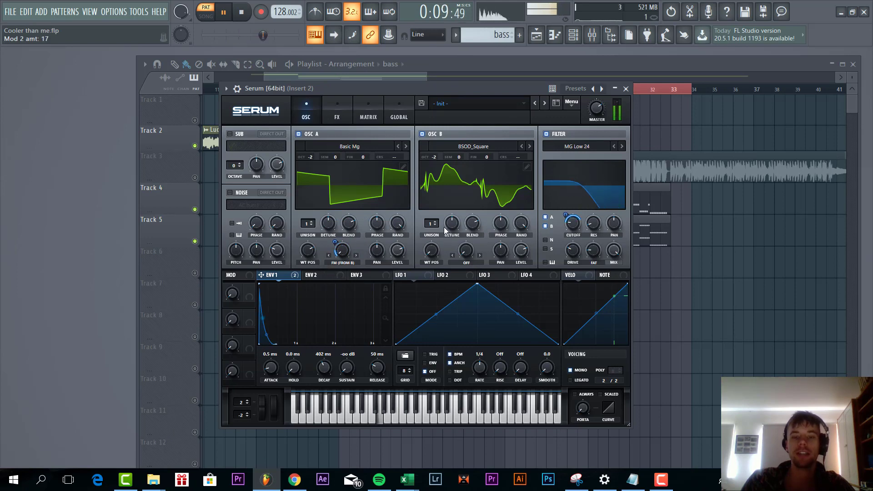
{"action": "left_click_drag", "start_coordinate": [431, 227], "coordinate": [450, 224]}
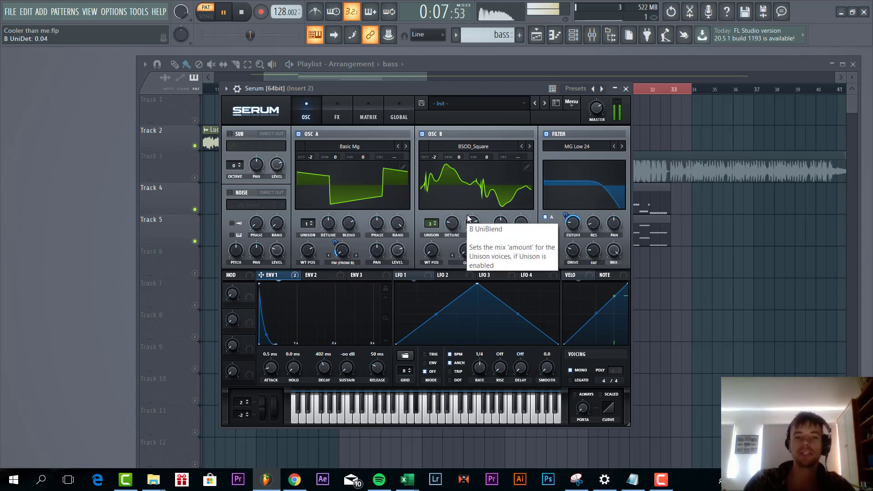
Add a multiband compressor as the first effect in the chain and set its gain to 13.0 dB.
{"action": "left_click", "coordinate": [343, 119]}
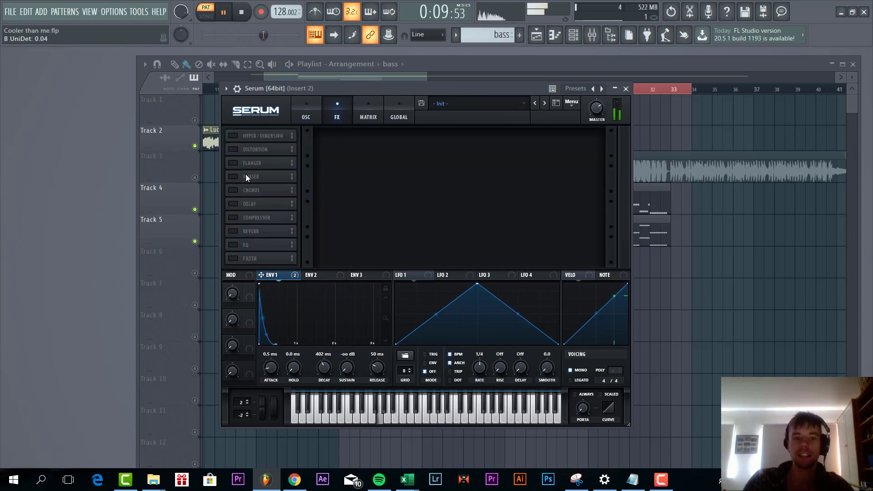
{"action": "left_click", "coordinate": [252, 218]}
{"action": "left_click_drag", "start_coordinate": [253, 218], "coordinate": [265, 135]}
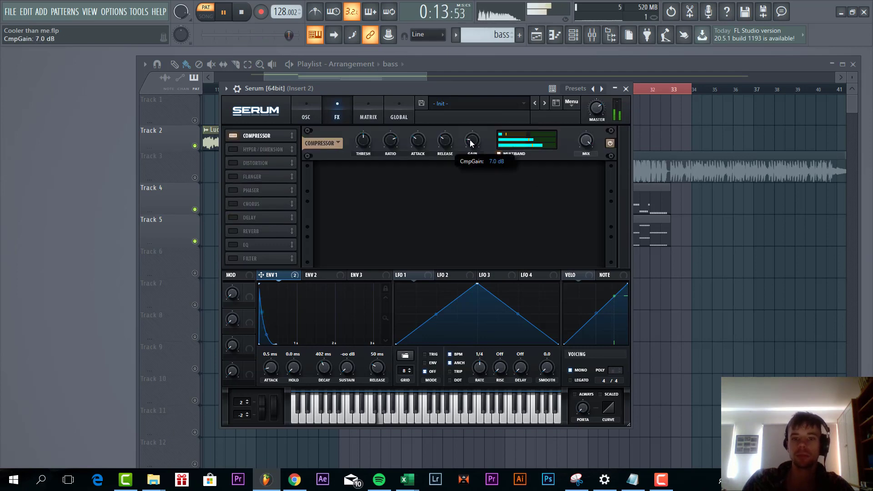
{"action": "left_click_drag", "start_coordinate": [472, 142], "coordinate": [471, 144]}
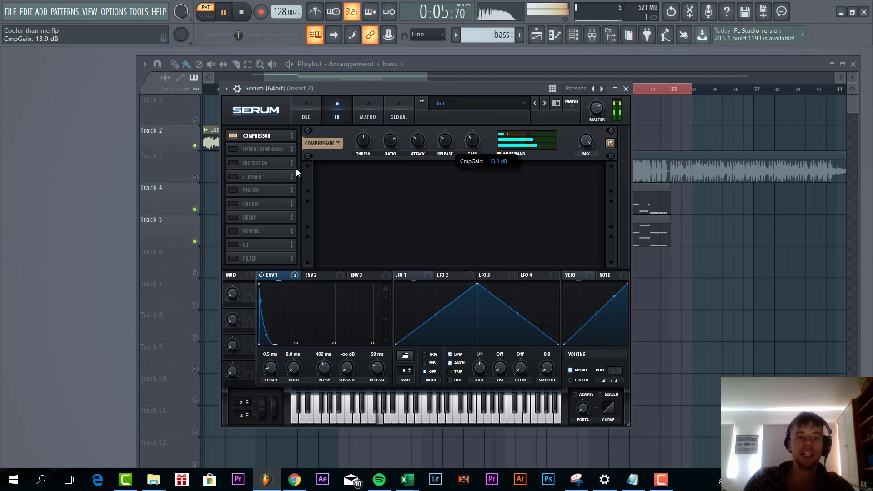
Enable the Hyper/Dimension effect and set the dimension size to 22% and its mix to 25%.
{"action": "left_click", "coordinate": [233, 149]}
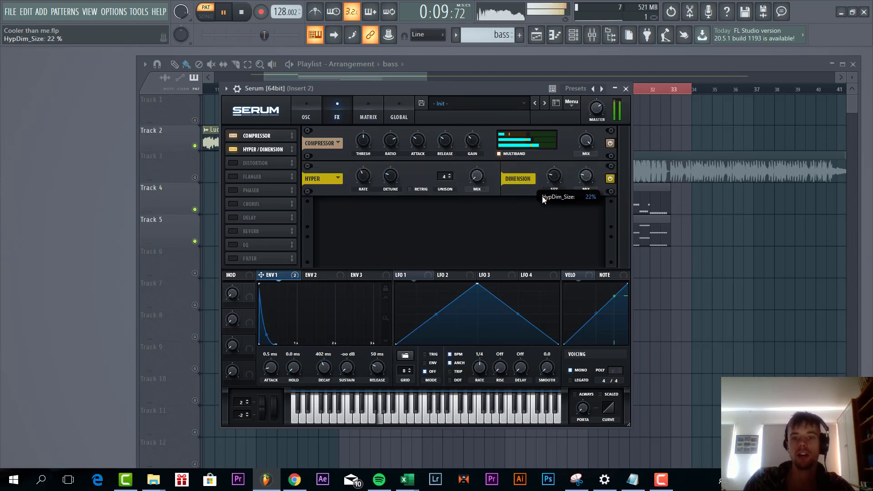
{"action": "left_click_drag", "start_coordinate": [590, 169], "coordinate": [590, 172]}
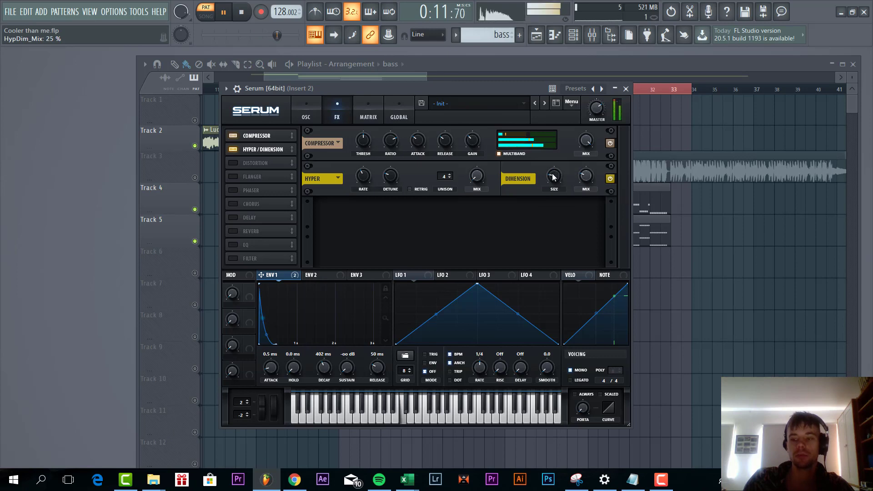
Enable the distortion effect and set its type to Diode 2.
{"action": "left_click", "coordinate": [234, 162]}
{"action": "left_click", "coordinate": [406, 215]}
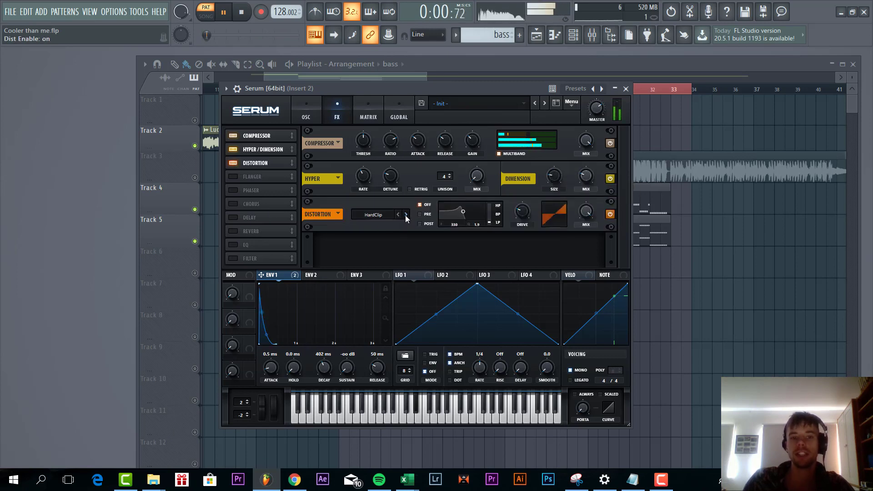
{"action": "left_click", "coordinate": [405, 215]}
{"action": "left_click", "coordinate": [406, 215]}
{"action": "left_click", "coordinate": [405, 214]}
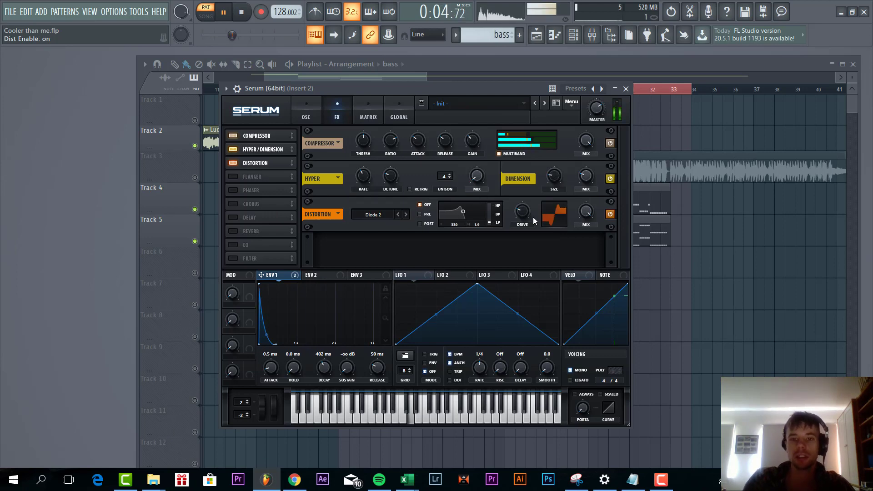
Modulate the distortion drive with envelope 1 at an amount of 26.
{"action": "left_click_drag", "start_coordinate": [523, 217], "coordinate": [501, 226]}
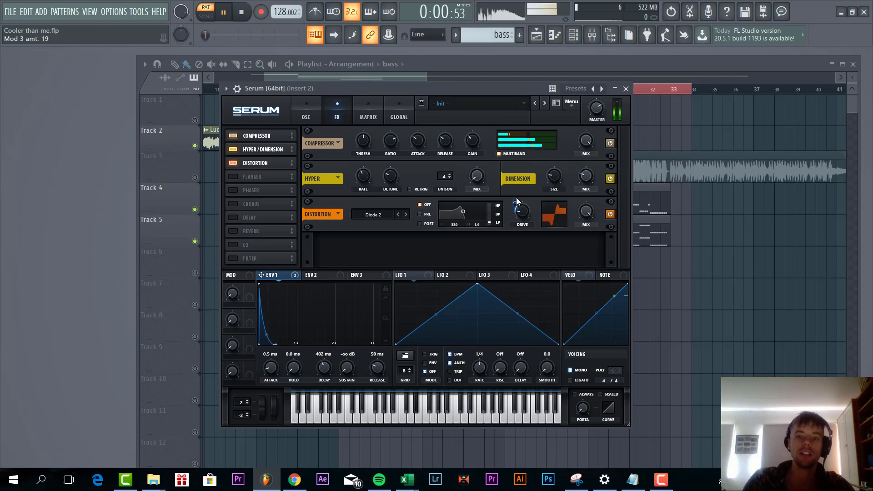
{"action": "left_click_drag", "start_coordinate": [520, 212], "coordinate": [518, 206]}
{"action": "left_click_drag", "start_coordinate": [517, 205], "coordinate": [516, 200]}
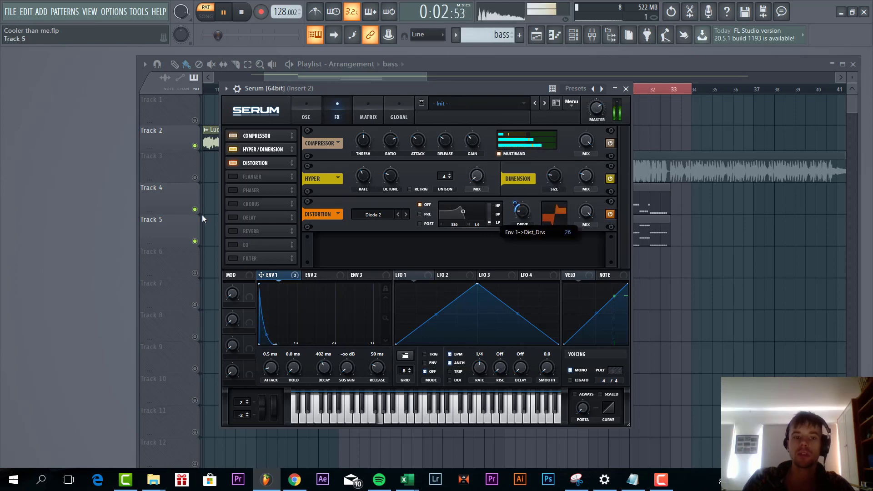
Enable the filter effect, place it right after the distortion, and set its type to MG Low 24.
{"action": "left_click", "coordinate": [233, 258]}
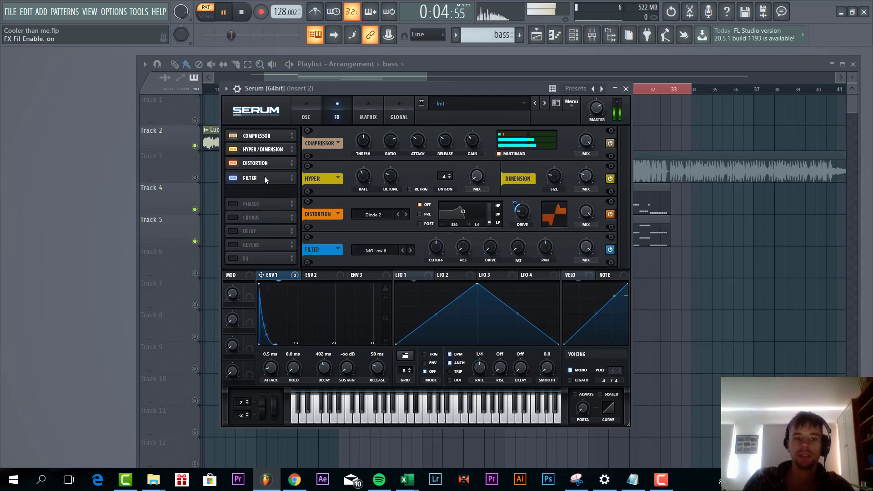
{"action": "left_click", "coordinate": [410, 250]}
{"action": "left_click", "coordinate": [410, 251]}
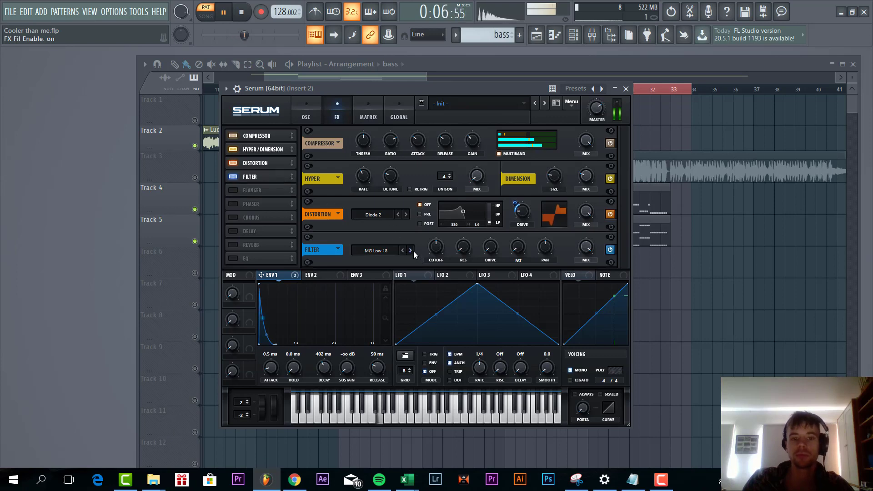
{"action": "left_click", "coordinate": [411, 250]}
Lower the filter effect's cutoff, modulate it with envelope 1 at amount 41, and set the filter drive to 14%.
{"action": "left_click_drag", "start_coordinate": [428, 243], "coordinate": [425, 254]}
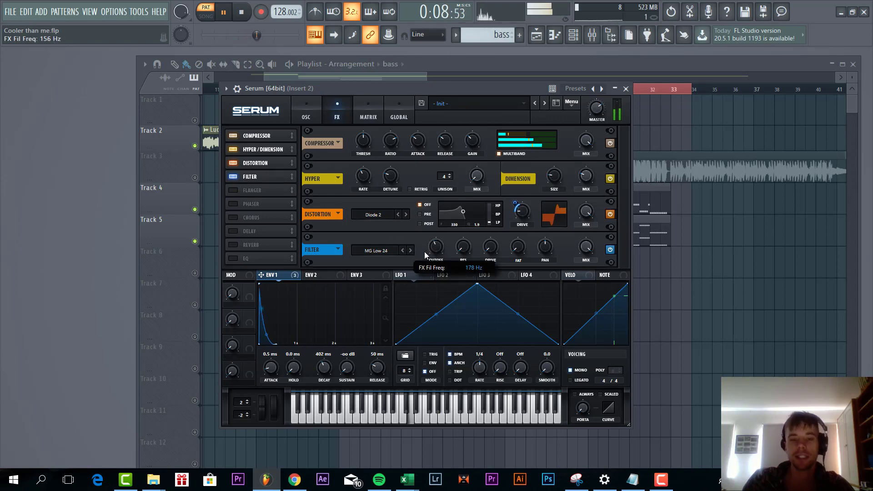
{"action": "left_click_drag", "start_coordinate": [439, 247], "coordinate": [425, 249]}
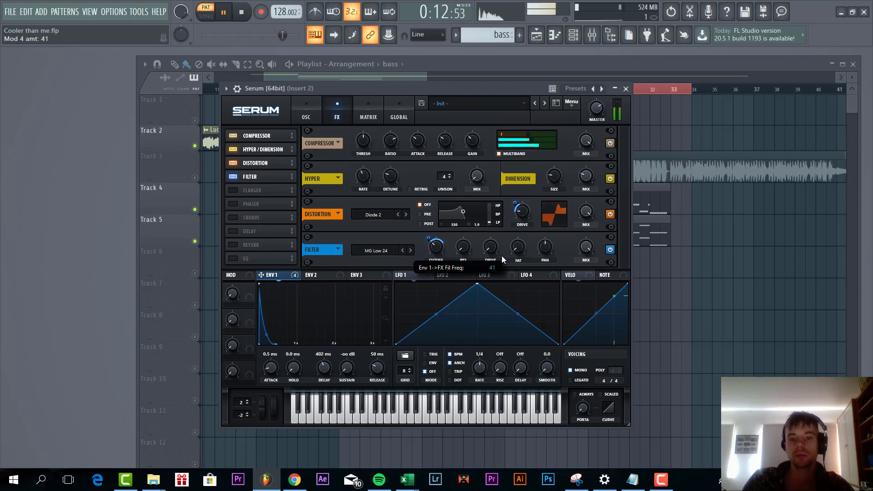
{"action": "left_click_drag", "start_coordinate": [495, 252], "coordinate": [495, 249]}
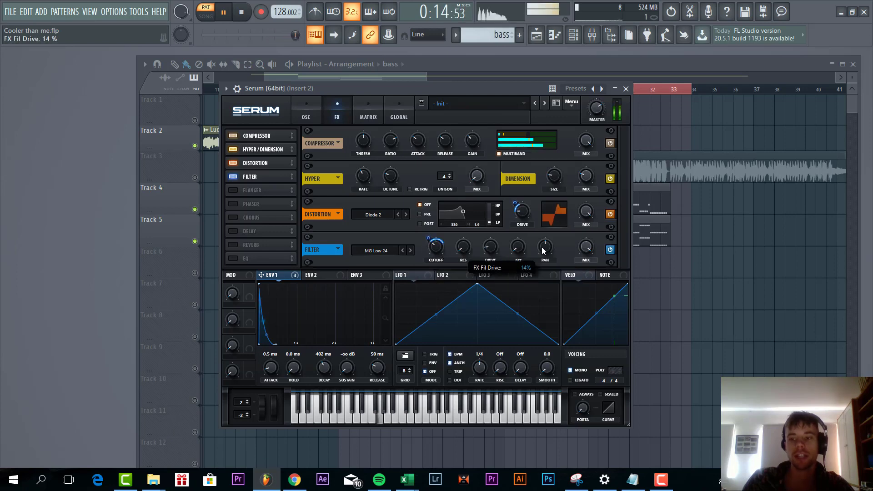
{"action": "left_click", "coordinate": [508, 254]}
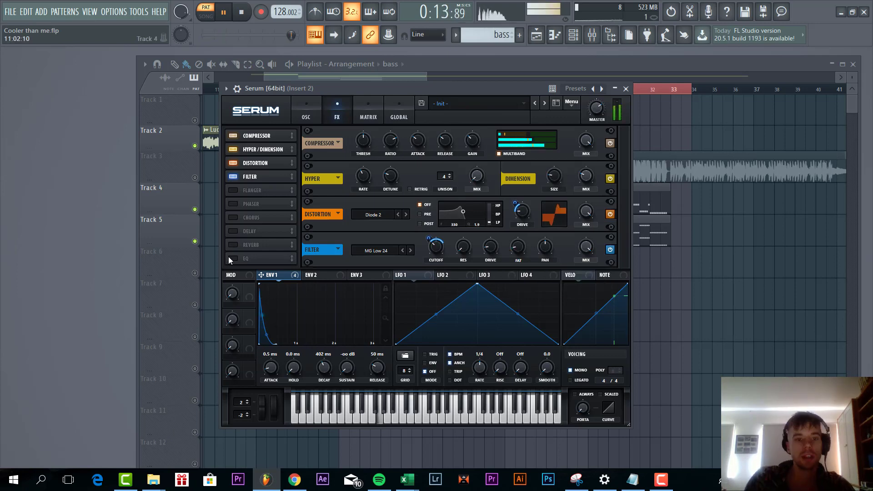
Enable the EQ after the filter effect and set its high-band gain to -9.6 dB.
{"action": "left_click", "coordinate": [233, 259]}
{"action": "left_click_drag", "start_coordinate": [244, 259], "coordinate": [269, 186]}
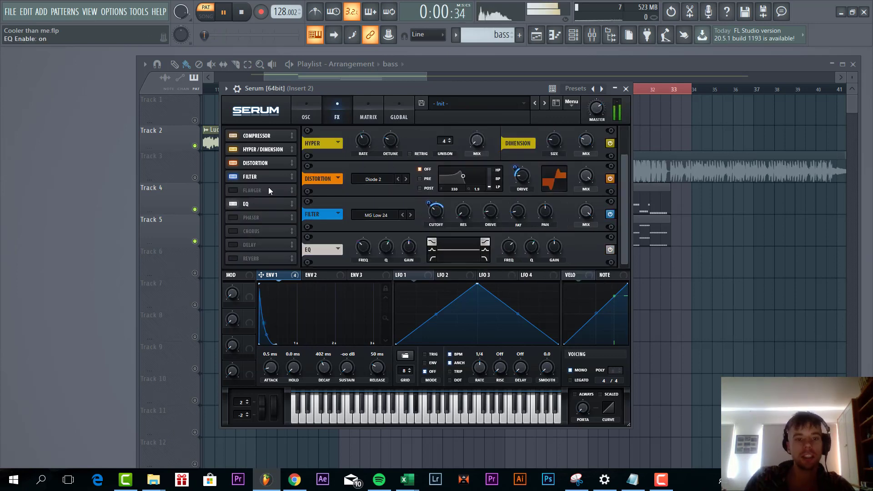
{"action": "left_click", "coordinate": [554, 250]}
{"action": "right_click", "coordinate": [554, 250]}
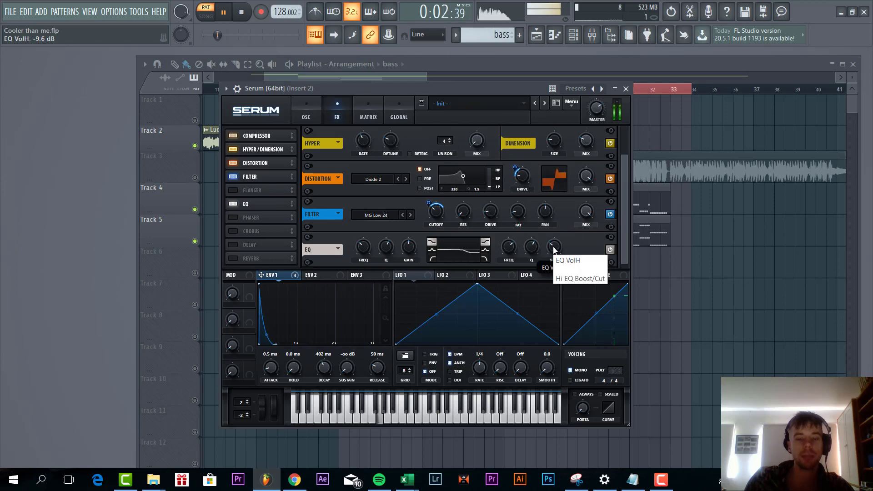
{"action": "left_click", "coordinate": [528, 250]}
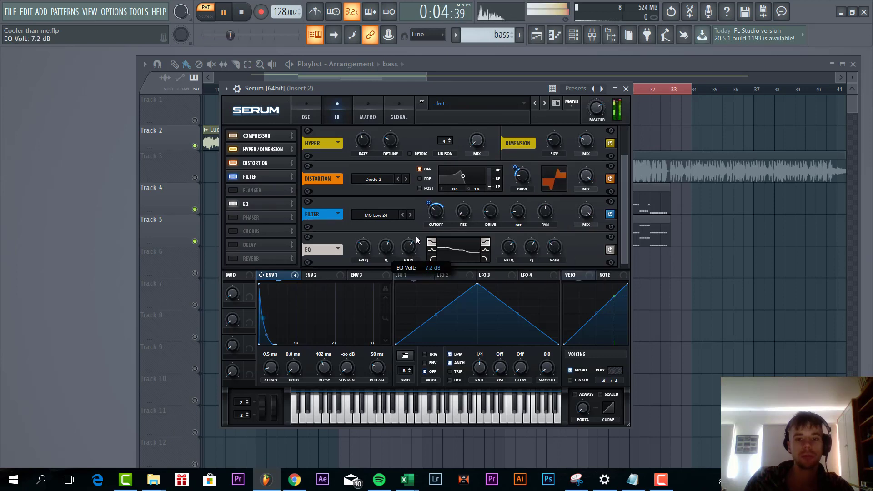
Make the EQ low band a peak at 418 Hz with 38% Q and -2.5 dB gain, modulating that gain with envelope 1.
{"action": "left_click", "coordinate": [432, 250]}
{"action": "mouse_move", "coordinate": [382, 264]}
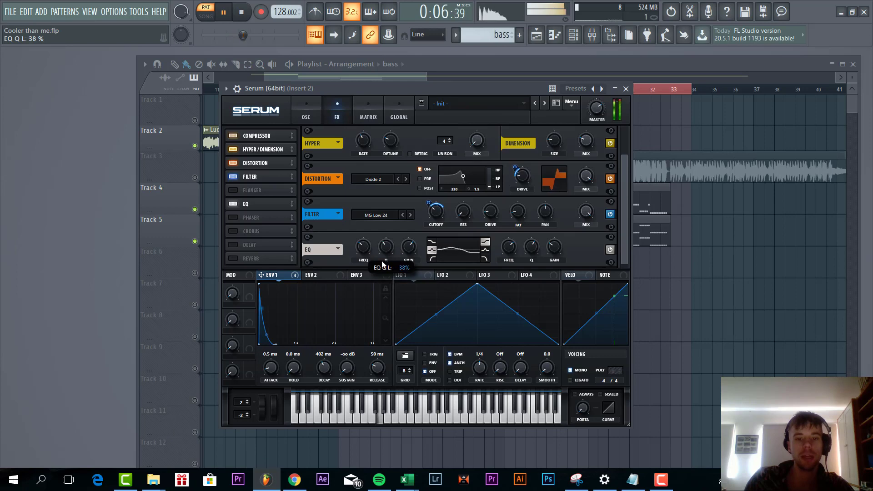
{"action": "mouse_move", "coordinate": [364, 253]}
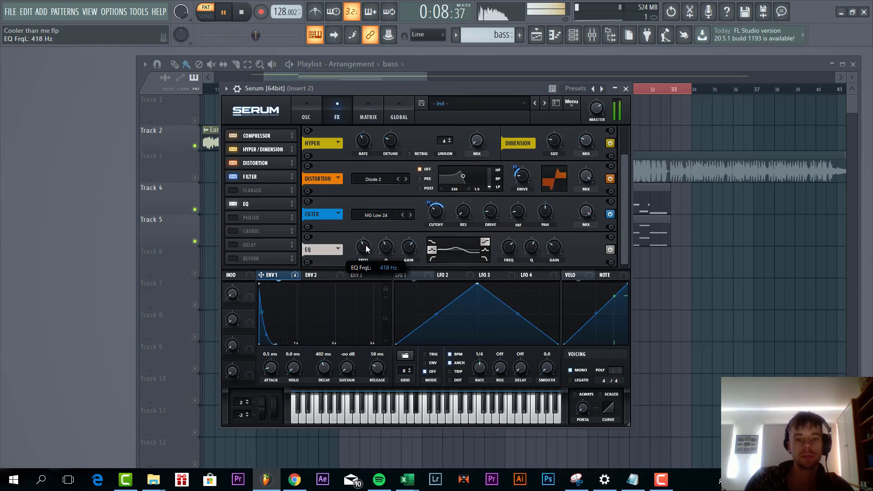
{"action": "mouse_move", "coordinate": [412, 256]}
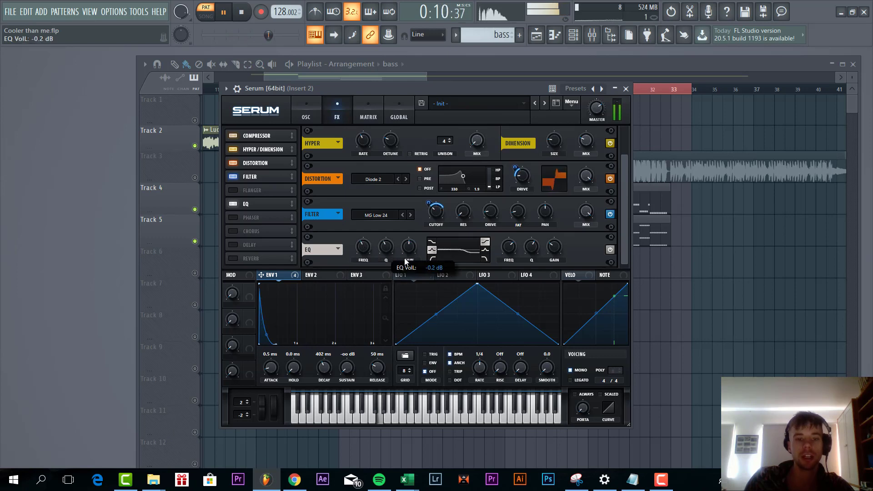
{"action": "left_click_drag", "start_coordinate": [406, 262], "coordinate": [408, 241]}
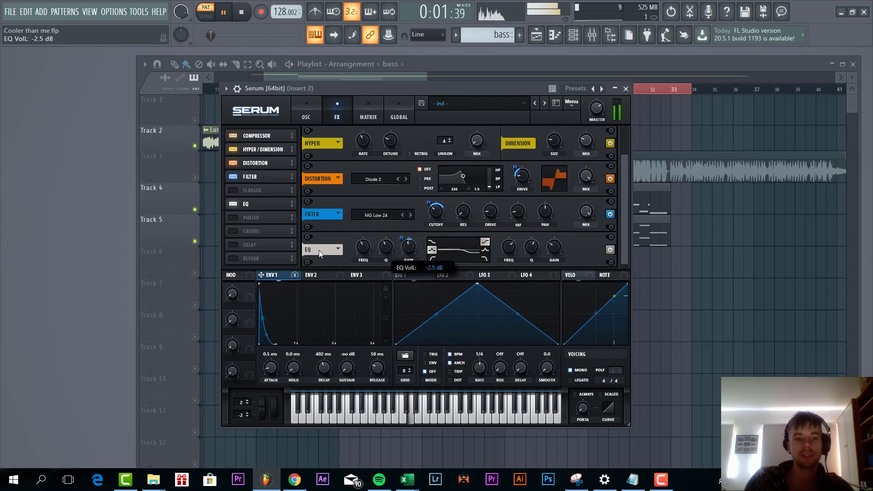
Enable the chorus with a 28% mix and the hall reverb with a 34% low cut and 8% mix.
{"action": "left_click", "coordinate": [233, 231]}
{"action": "left_click_drag", "start_coordinate": [585, 258], "coordinate": [574, 268]}
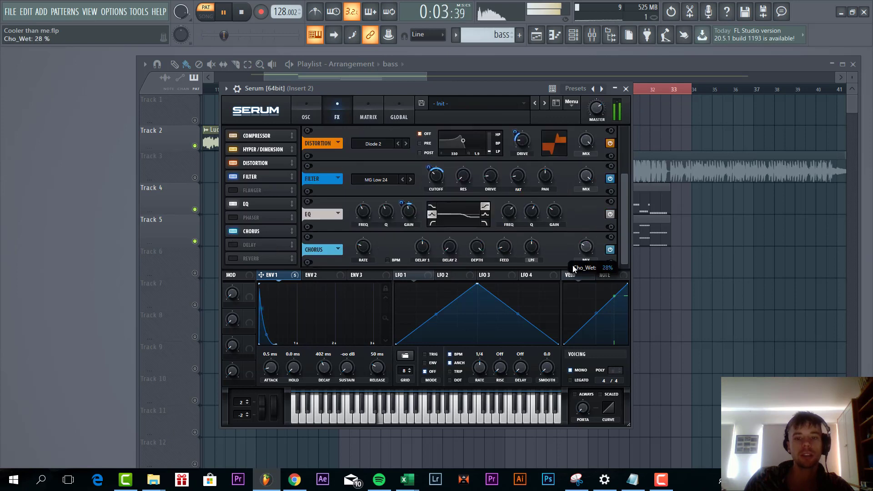
{"action": "left_click", "coordinate": [230, 257]}
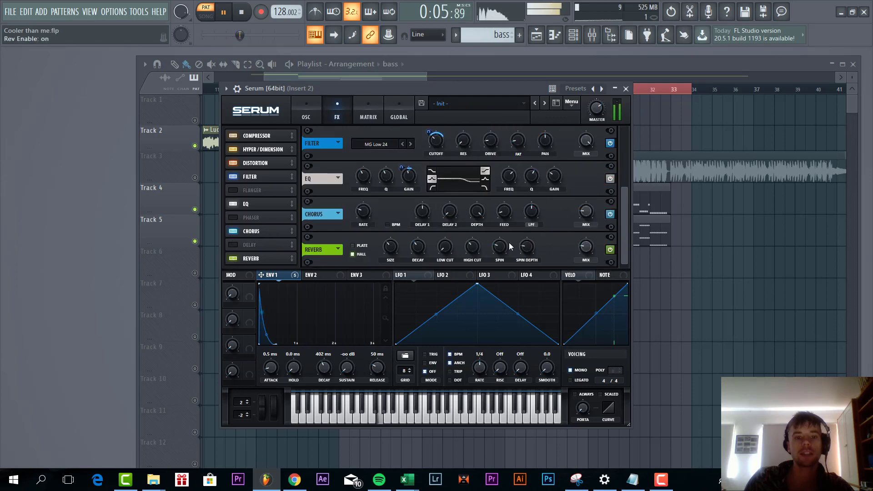
{"action": "left_click", "coordinate": [449, 255]}
{"action": "scroll", "coordinate": [449, 255], "scroll_direction": "up", "scroll_amount": 5}
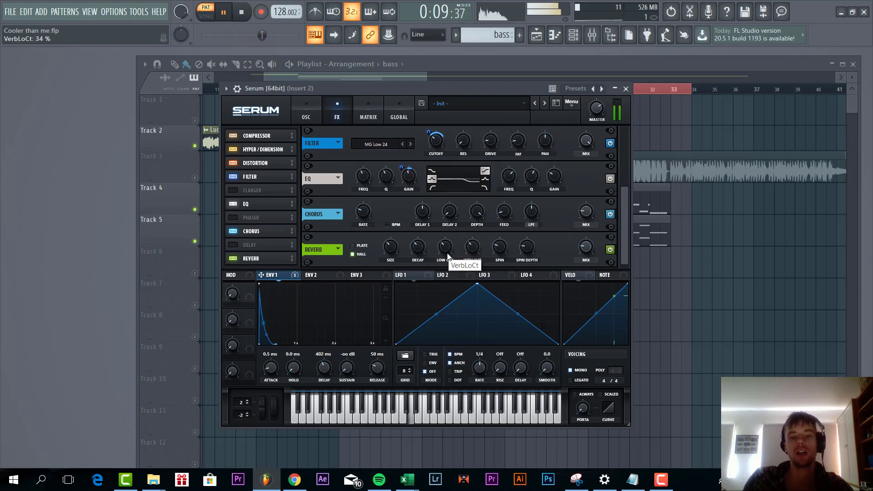
{"action": "left_click", "coordinate": [587, 254]}
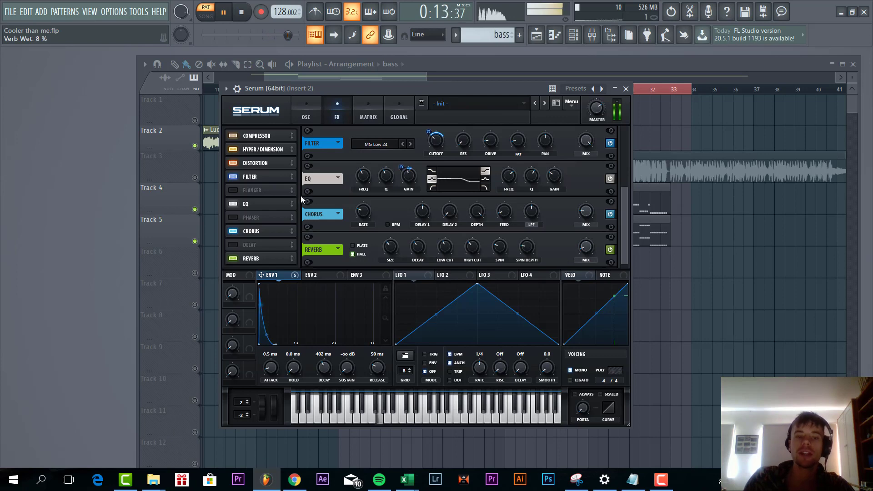
Stop the bass pattern, start playing Pattern 2 from the playlist, and open its second Serum instrument.
{"action": "left_click_drag", "start_coordinate": [397, 167], "coordinate": [361, 282]}
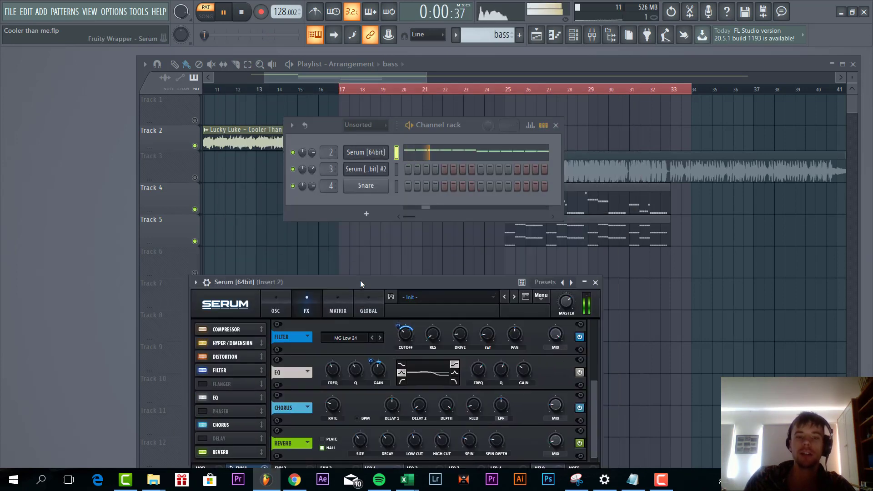
{"action": "key", "text": "space"}
{"action": "left_click", "coordinate": [419, 248]}
{"action": "double_click", "coordinate": [520, 232]}
{"action": "scroll", "coordinate": [318, 227], "scroll_direction": "down", "scroll_amount": 2}
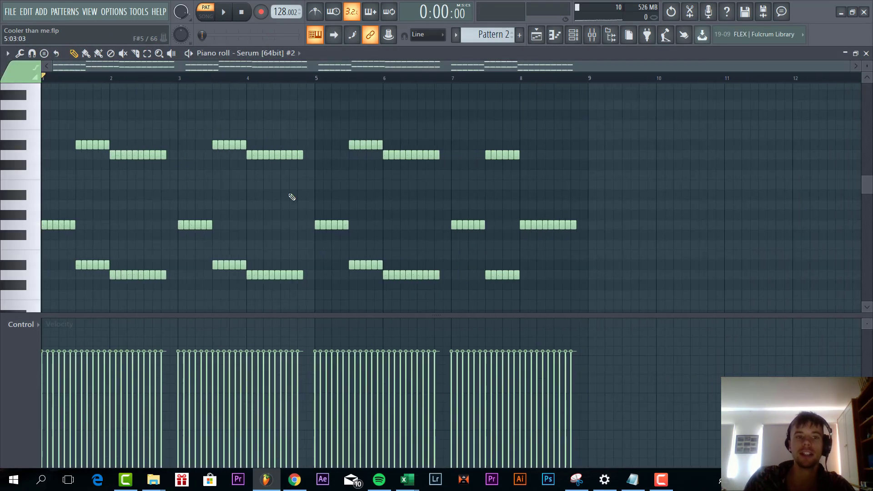
{"action": "key", "text": "space"}
{"action": "key", "text": "F7"}
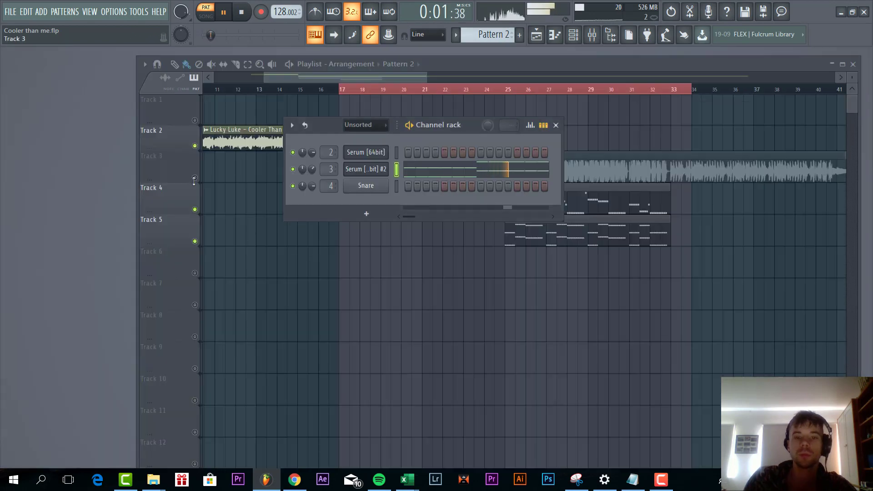
{"action": "left_click", "coordinate": [384, 168]}
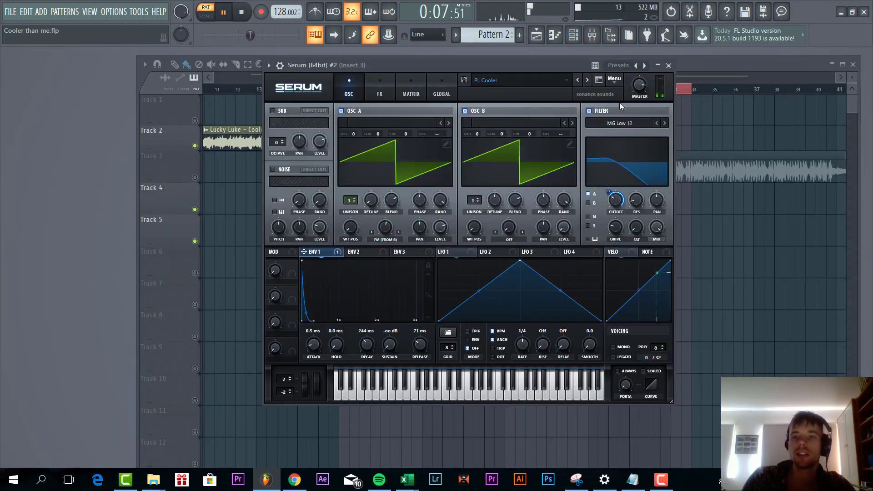
Initialise the second Serum's preset and enable oscillator B.
{"action": "left_click", "coordinate": [614, 80]}
{"action": "left_click", "coordinate": [626, 131]}
{"action": "left_click", "coordinate": [465, 111]}
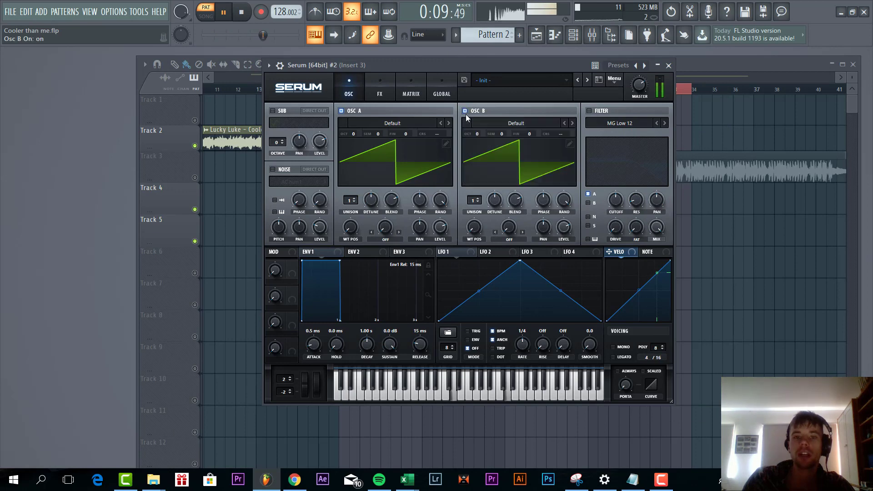
Enable the MG Low 12 filter for oscillators A and B, set its cutoff to 118 Hz, and raise its drive slightly.
{"action": "left_click", "coordinate": [589, 110]}
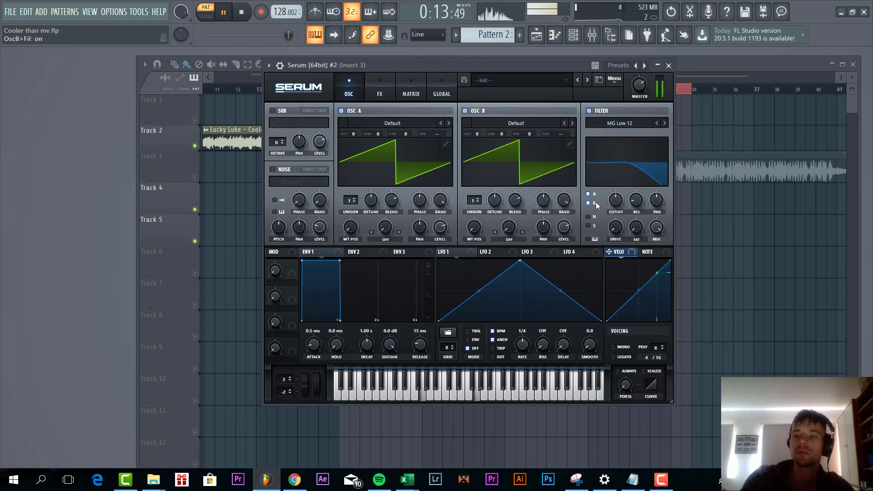
{"action": "left_click_drag", "start_coordinate": [616, 200], "coordinate": [615, 218]}
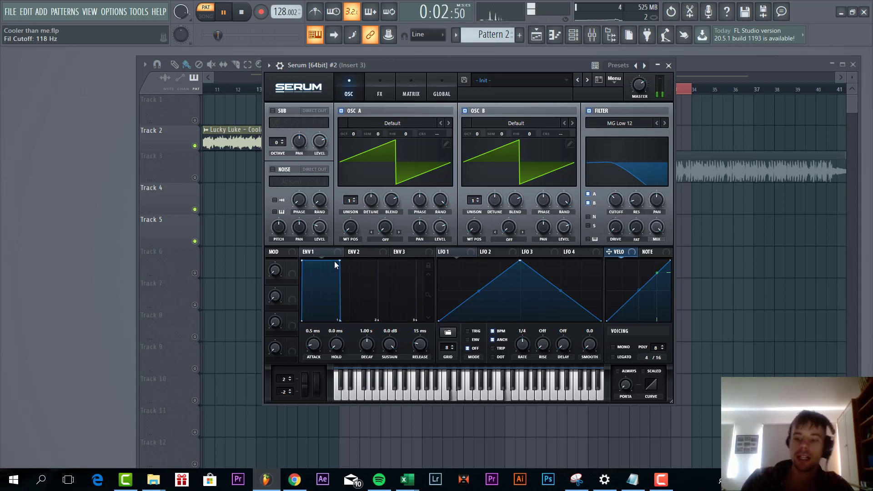
{"action": "left_click_drag", "start_coordinate": [611, 234], "coordinate": [611, 229]}
Shape envelope 1 with no sustain, a 244 ms decay, and a 99 ms release.
{"action": "left_click_drag", "start_coordinate": [389, 344], "coordinate": [360, 350]}
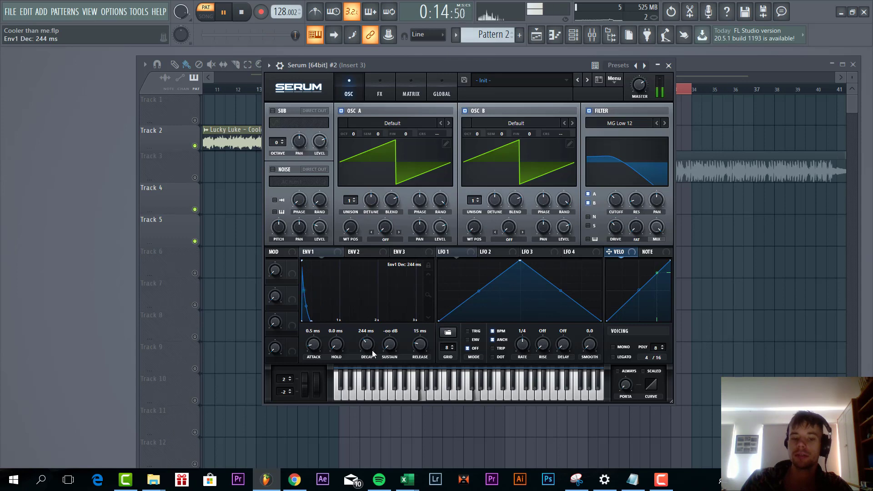
{"action": "left_click_drag", "start_coordinate": [420, 346], "coordinate": [420, 338]}
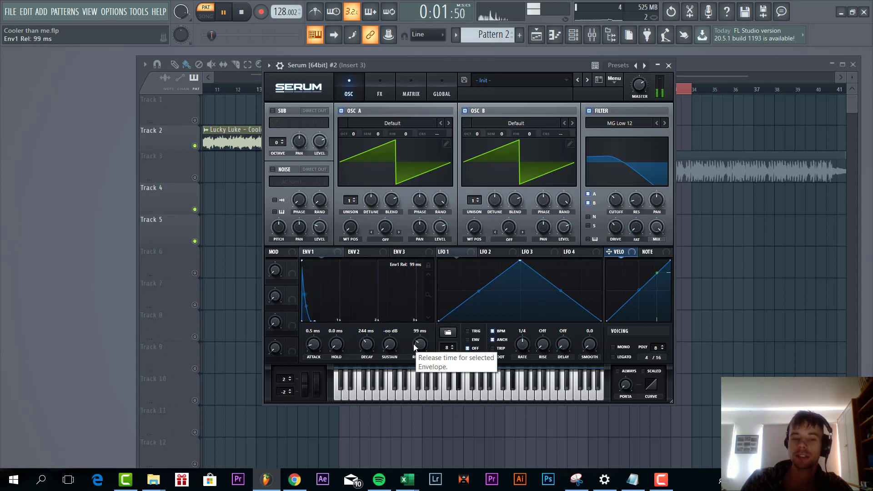
Modulate the filter cutoff with envelope 1, and give oscillator A 3 unison voices with 0.00 detune.
{"action": "left_click_drag", "start_coordinate": [614, 205], "coordinate": [615, 201]}
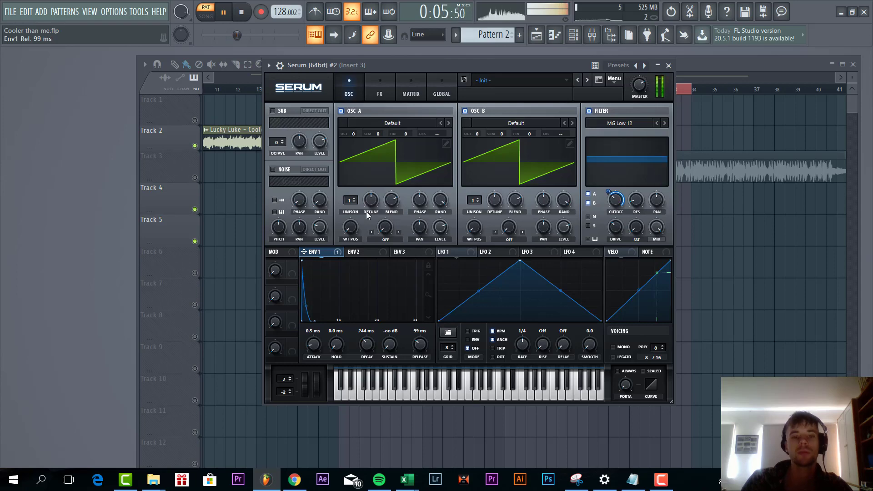
{"action": "left_click_drag", "start_coordinate": [349, 205], "coordinate": [349, 200]}
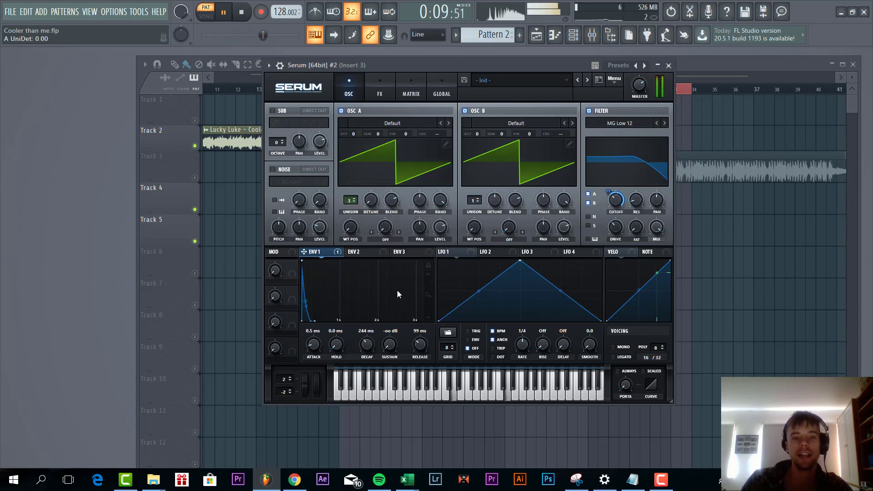
Enable the filter effect on the second Serum and place it first in the effects chain.
{"action": "left_click", "coordinate": [387, 94]}
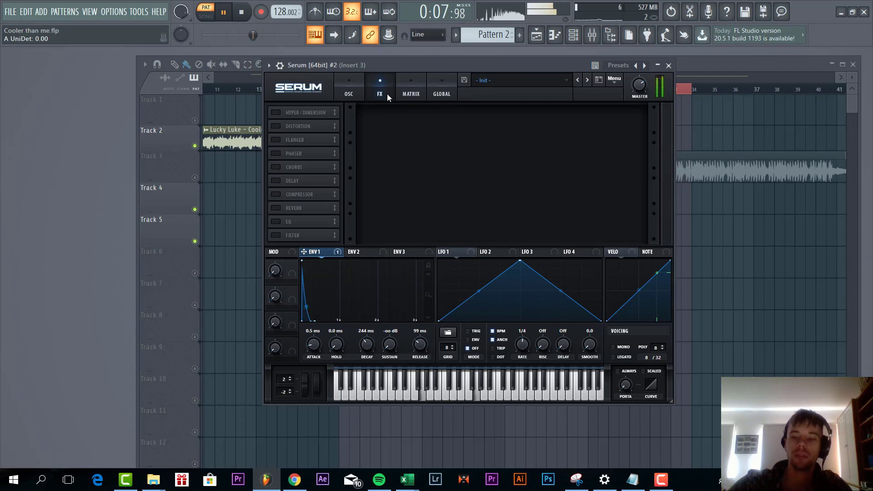
{"action": "left_click", "coordinate": [278, 233]}
{"action": "left_click_drag", "start_coordinate": [280, 233], "coordinate": [337, 113]}
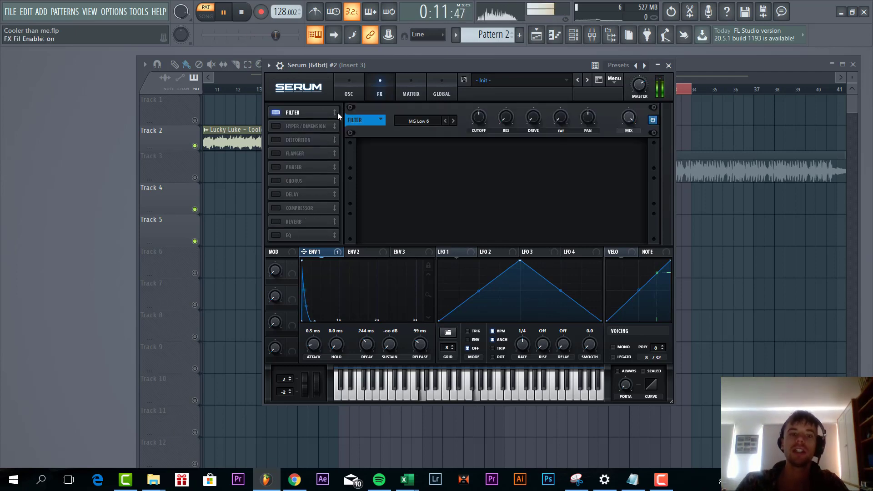
Set the filter effect's type to Formant-I, raise its cutoff and drive, and set its formant amount to 100%.
{"action": "left_click", "coordinate": [415, 122]}
{"action": "mouse_move", "coordinate": [425, 164]}
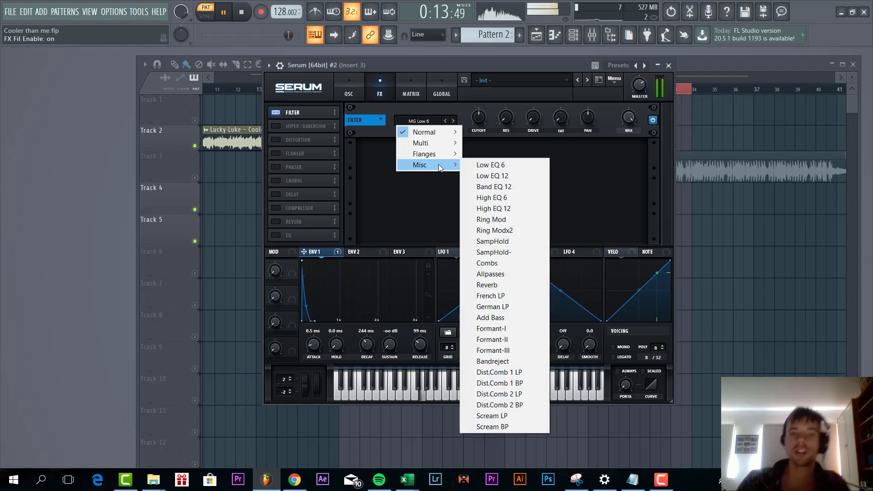
{"action": "left_click", "coordinate": [470, 330]}
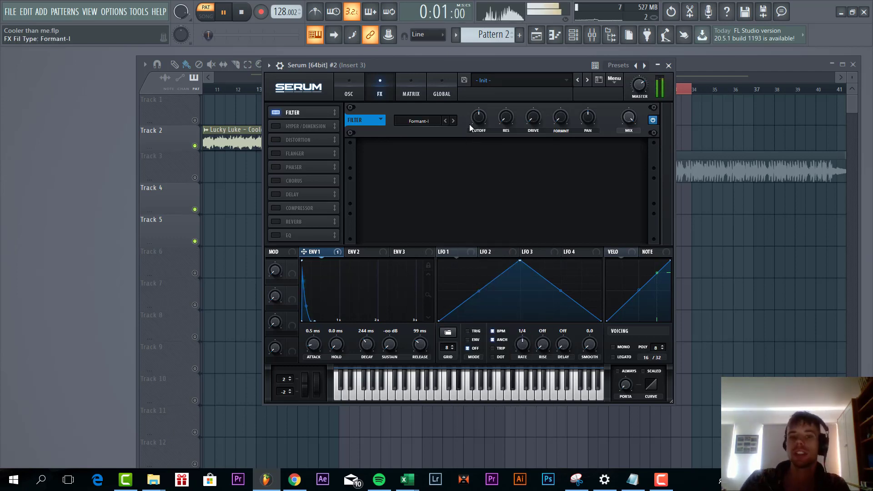
{"action": "left_click_drag", "start_coordinate": [475, 120], "coordinate": [478, 104]}
{"action": "left_click_drag", "start_coordinate": [533, 117], "coordinate": [535, 100]}
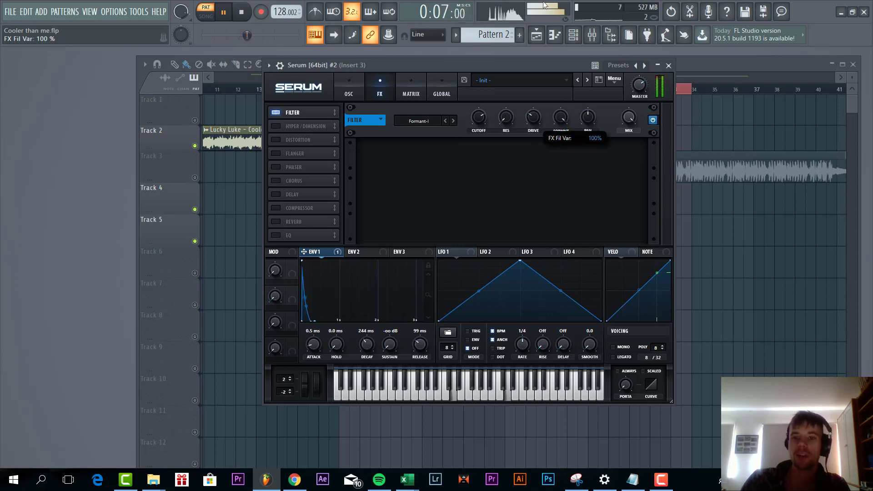
Enable the distortion effect with the Tube type and raise its drive.
{"action": "scroll", "coordinate": [526, 118], "scroll_direction": "up", "scroll_amount": 5}
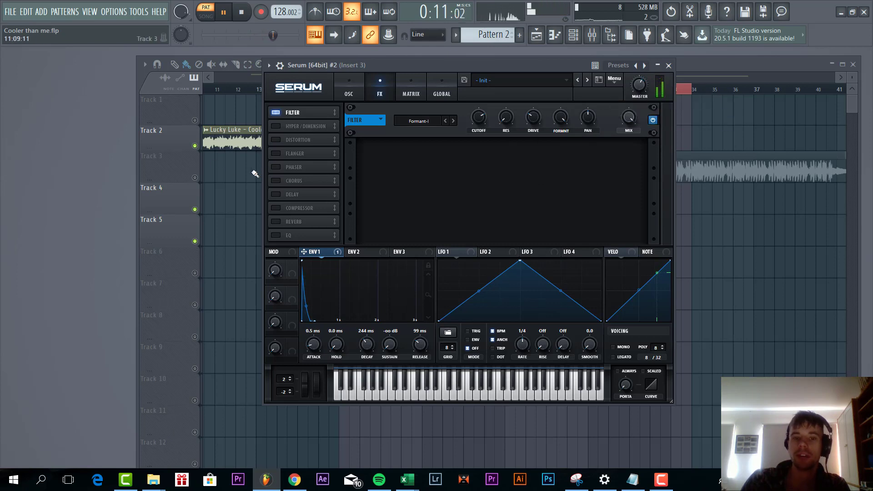
{"action": "left_click", "coordinate": [276, 140]}
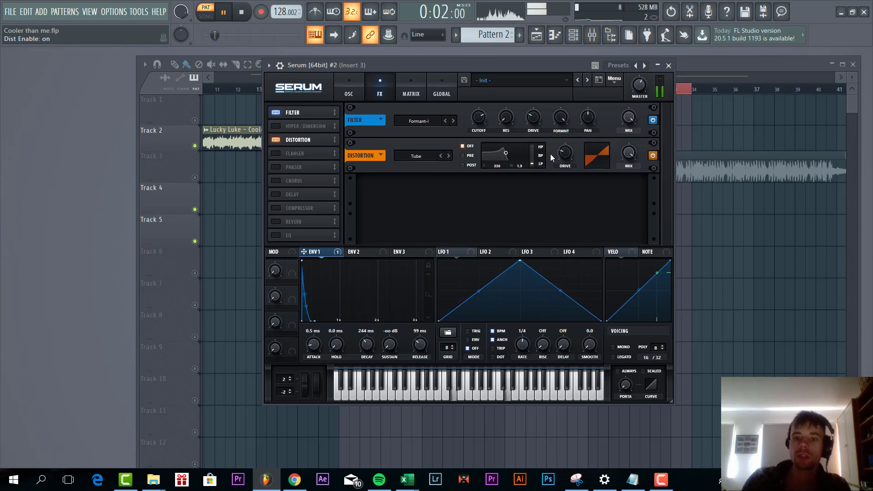
{"action": "left_click_drag", "start_coordinate": [564, 153], "coordinate": [586, 120]}
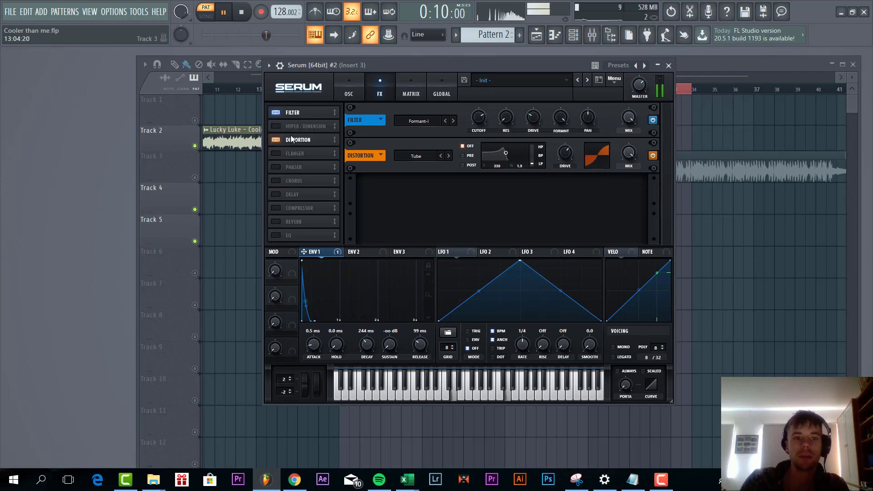
Place Hyper/Dimension after the distortion and enable it, lowering both mix amounts and setting the dimension size to 26%.
{"action": "left_click_drag", "start_coordinate": [300, 126], "coordinate": [300, 139]}
{"action": "left_click", "coordinate": [276, 140]}
{"action": "left_click_drag", "start_coordinate": [520, 187], "coordinate": [520, 196]}
{"action": "left_click_drag", "start_coordinate": [627, 191], "coordinate": [589, 209]}
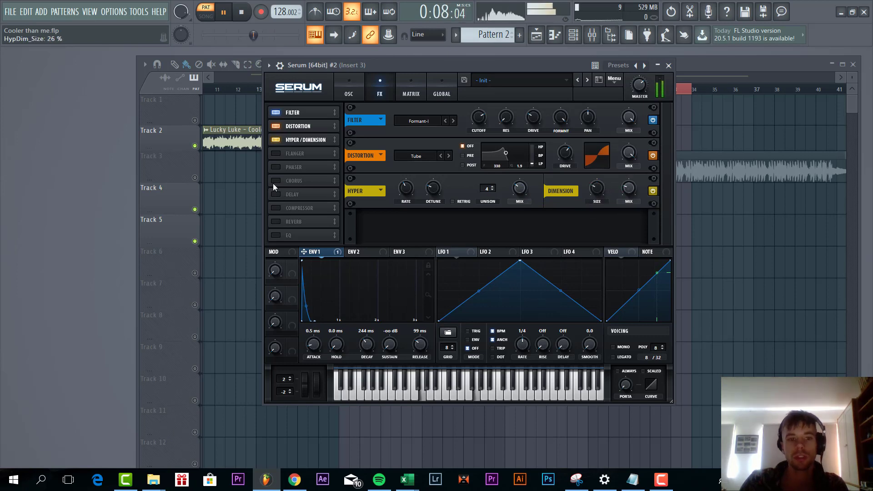
Enable the chorus with its filter switched to HPF and mix at 13%, and place it directly after Hyper/Dimension.
{"action": "left_click", "coordinate": [274, 181]}
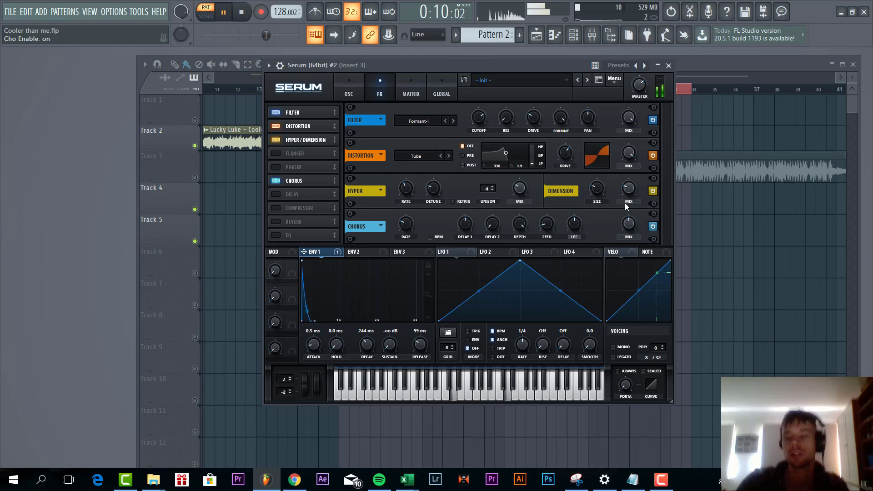
{"action": "left_click", "coordinate": [581, 236]}
{"action": "left_click_drag", "start_coordinate": [626, 212], "coordinate": [599, 231]}
{"action": "left_click_drag", "start_coordinate": [306, 178], "coordinate": [307, 145]}
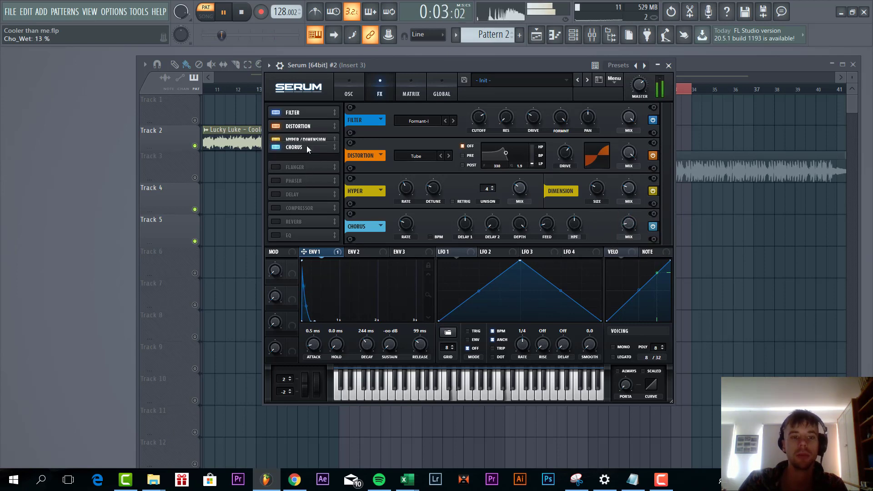
Enable the EQ directly after the chorus, with a low cut at 266 Hz and a peak-shaped high band at 1.3 dB gain.
{"action": "left_click", "coordinate": [275, 235]}
{"action": "left_click_drag", "start_coordinate": [300, 234], "coordinate": [309, 167]}
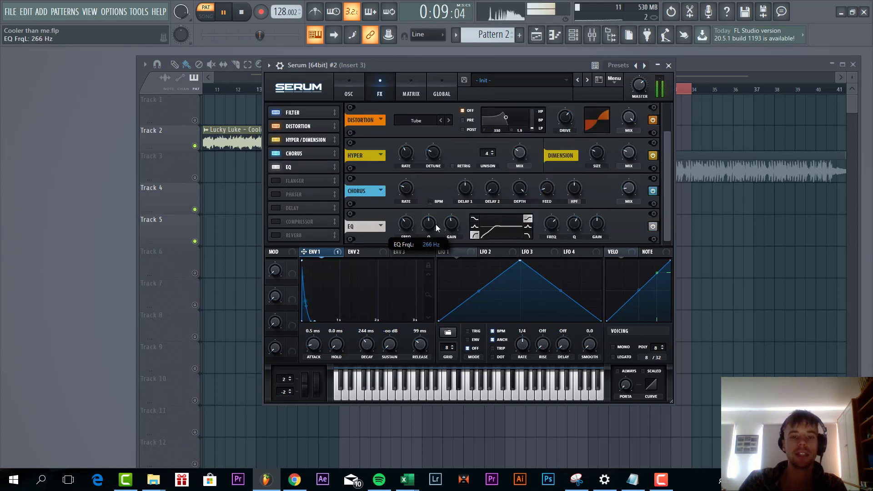
{"action": "left_click_drag", "start_coordinate": [598, 223], "coordinate": [597, 220]}
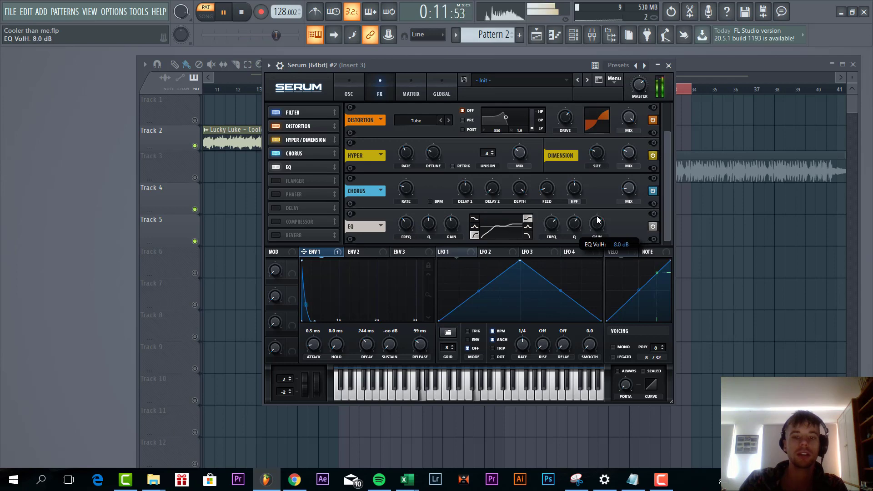
{"action": "left_click", "coordinate": [527, 226]}
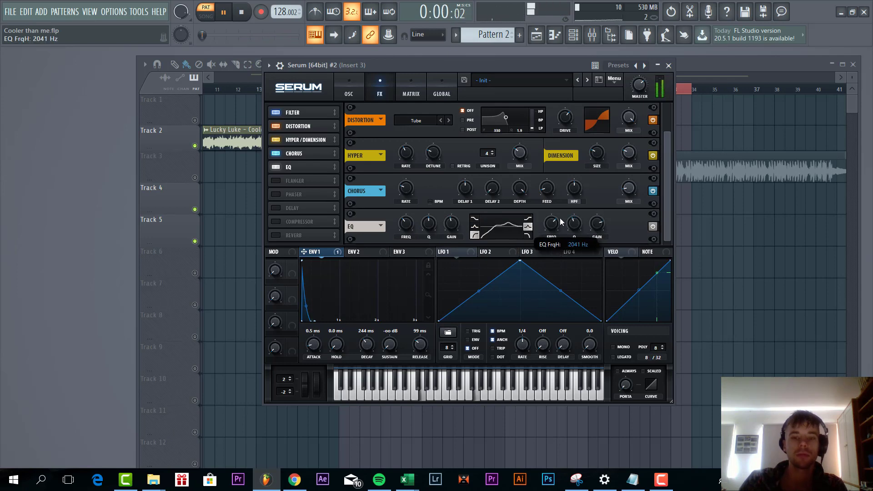
{"action": "left_click_drag", "start_coordinate": [560, 222], "coordinate": [596, 243]}
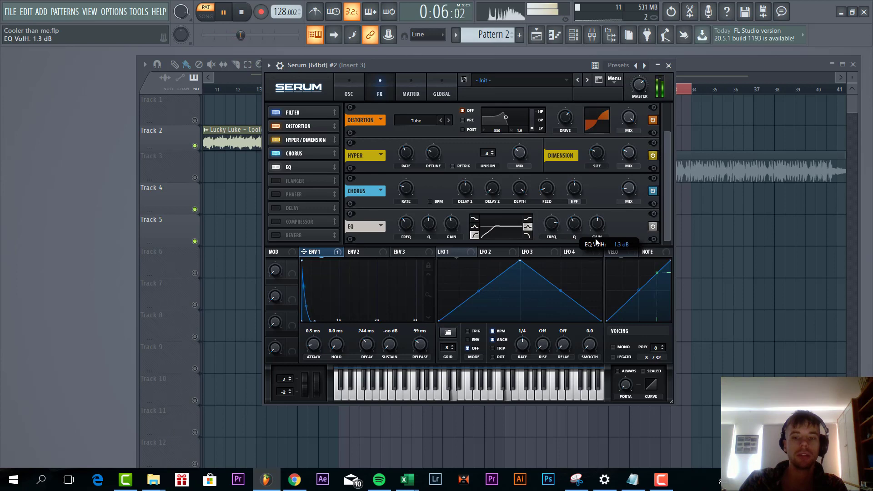
Enable the delay in Ping-Pong mode, with its filter frequency raised to 18000, filter Q at 0.8 and right time at 1/8.
{"action": "left_click", "coordinate": [275, 208]}
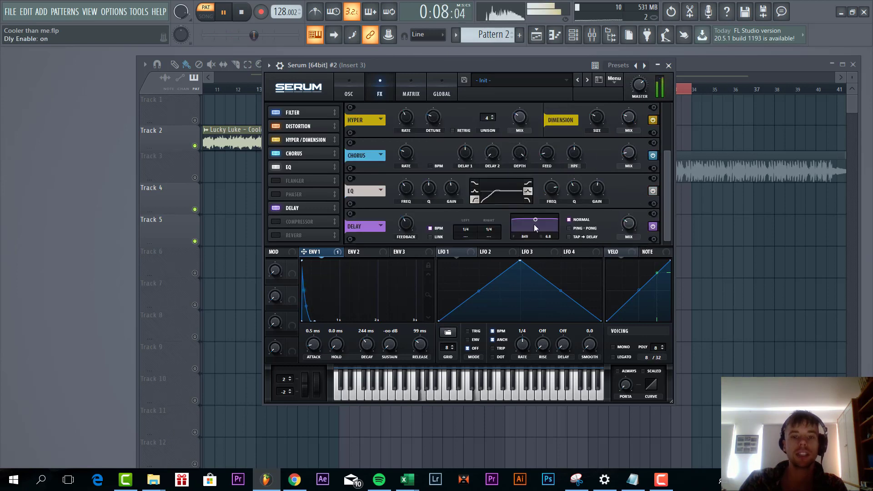
{"action": "left_click", "coordinate": [571, 229]}
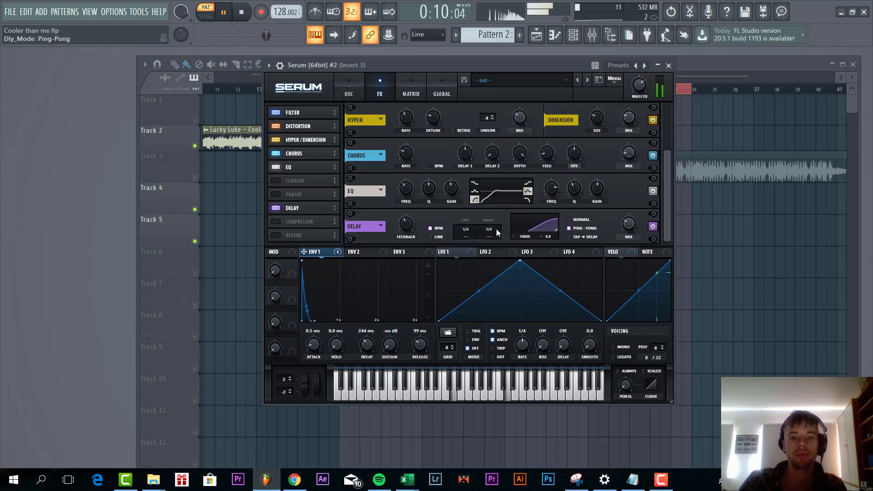
{"action": "mouse_move", "coordinate": [495, 228]}
{"action": "left_mouse_down"}
{"action": "mouse_move", "coordinate": [495, 215]}
{"action": "mouse_move", "coordinate": [490, 242]}
{"action": "left_mouse_up"}
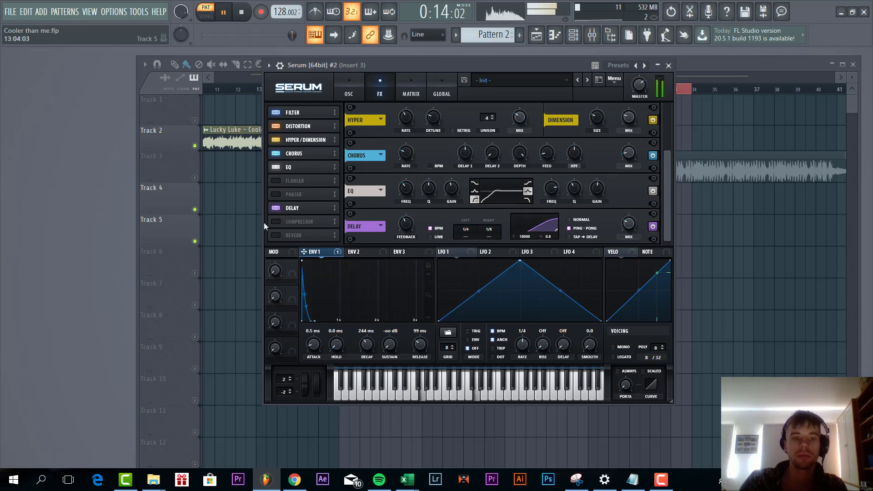
Enable the Hall reverb at the end of the effects chain and raise its low cut.
{"action": "left_click", "coordinate": [275, 235]}
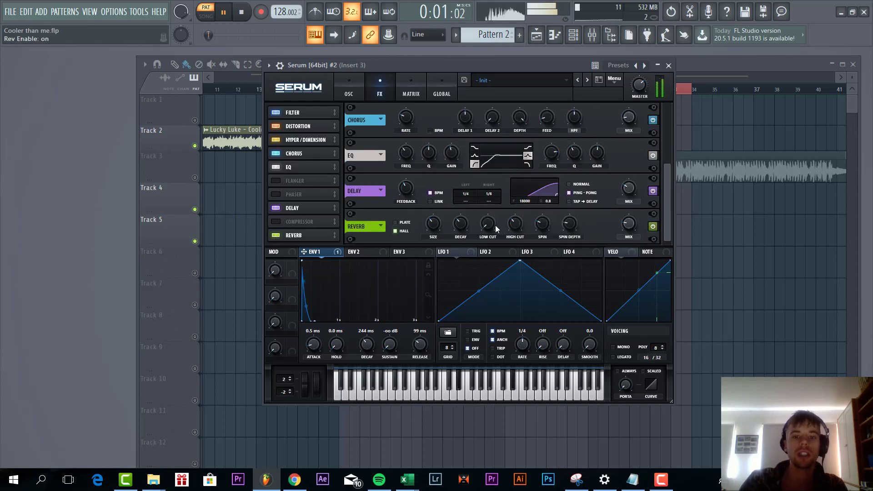
{"action": "left_click_drag", "start_coordinate": [495, 225], "coordinate": [495, 221]}
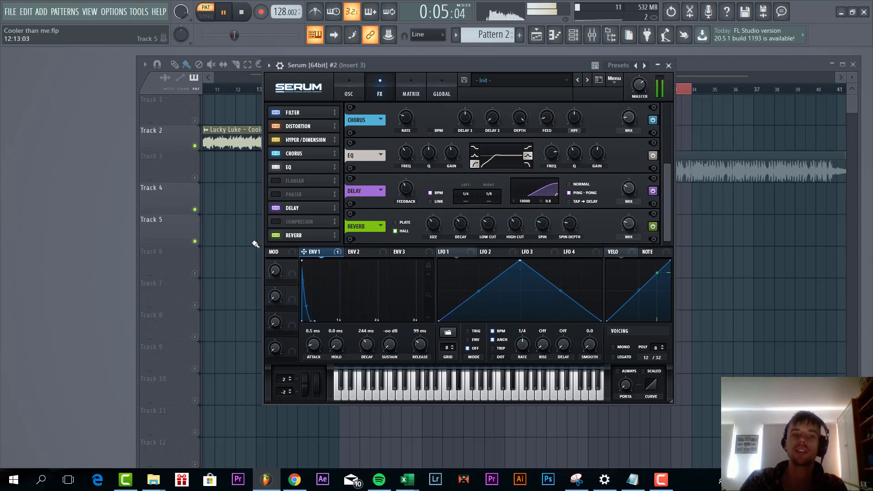
Play the bass and Pattern 2 arrangement in song mode from around bar 25, and stop playback after listening.
{"action": "key", "text": "F5"}
{"action": "left_click", "coordinate": [475, 90]}
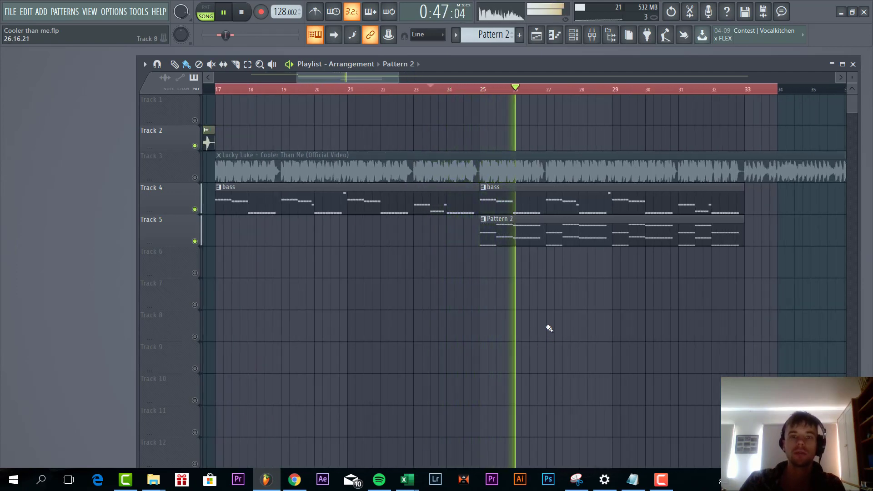
{"action": "key", "text": "space"}
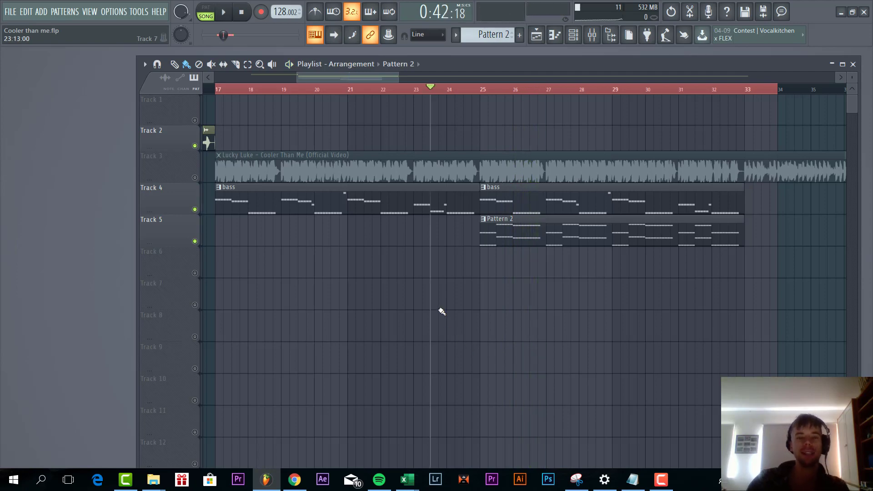
{"action": "scroll", "coordinate": [440, 315], "scroll_direction": "down", "scroll_amount": 3}
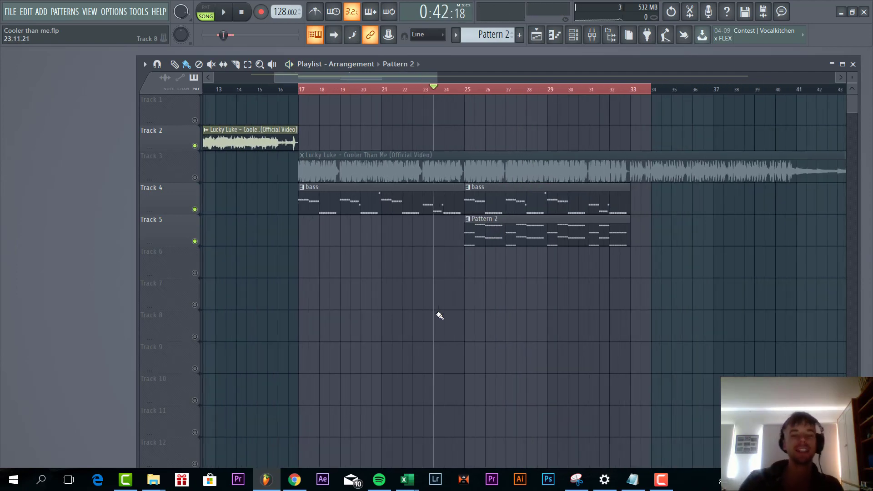